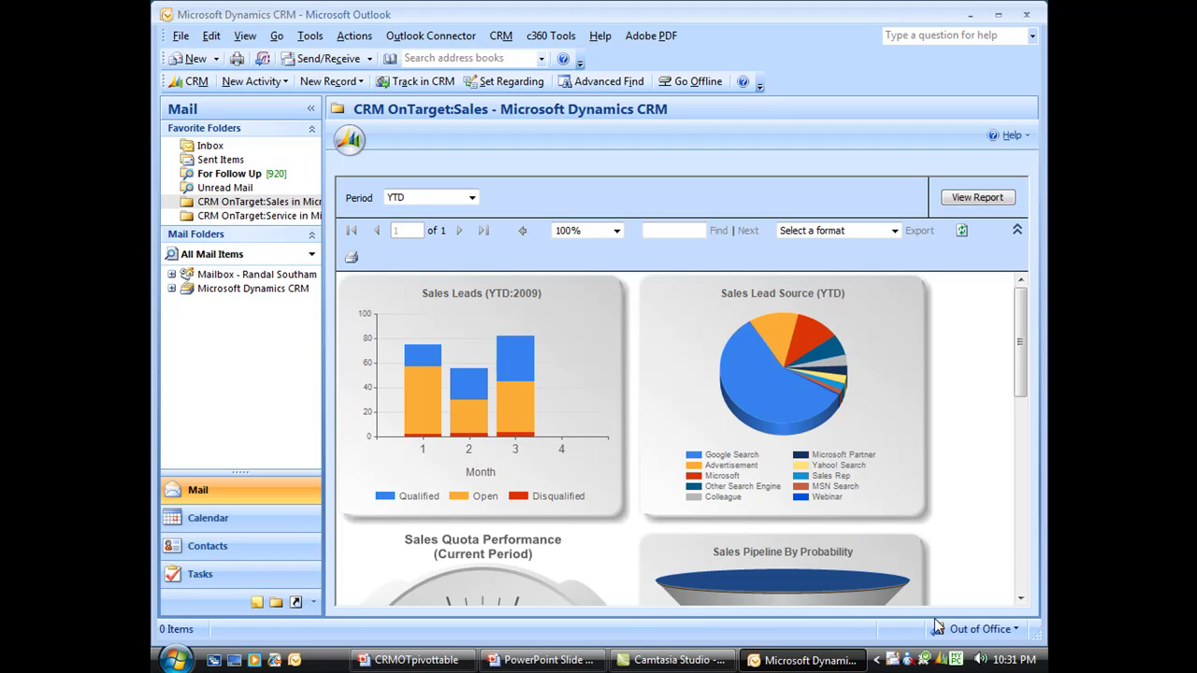
Open the Sales > Opportunities list in Dynamics CRM and export it as a Dynamic PivotTable
{"action": "left_click", "coordinate": [171, 289]}
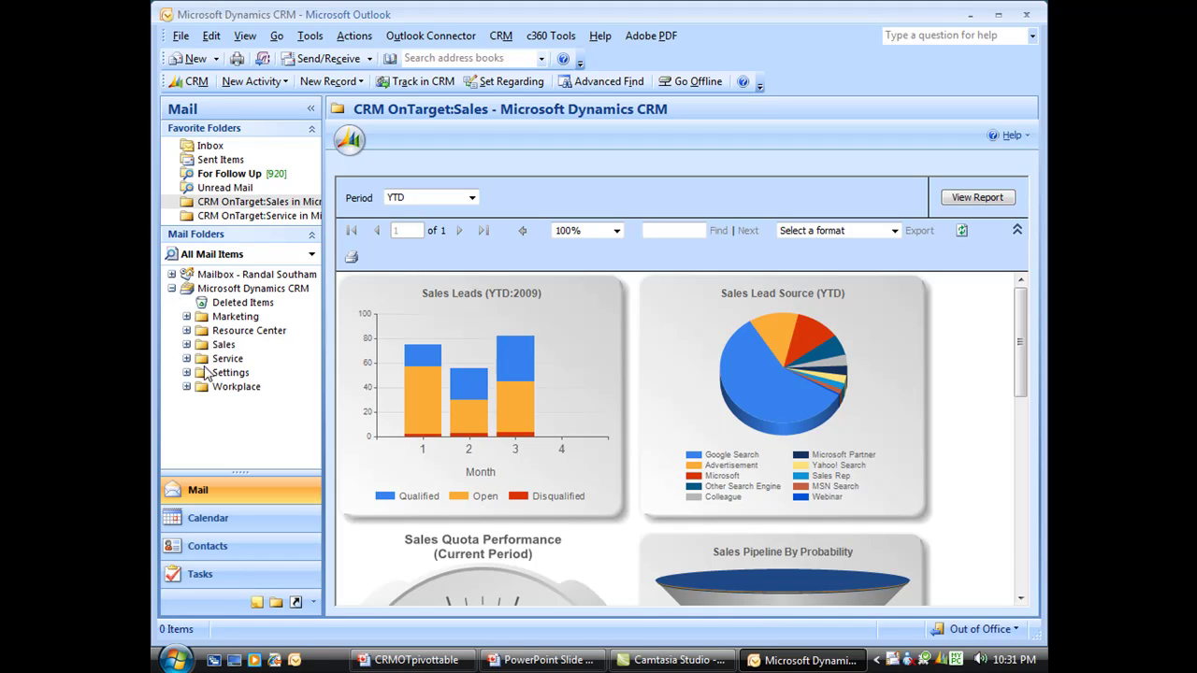
{"action": "left_click", "coordinate": [186, 344]}
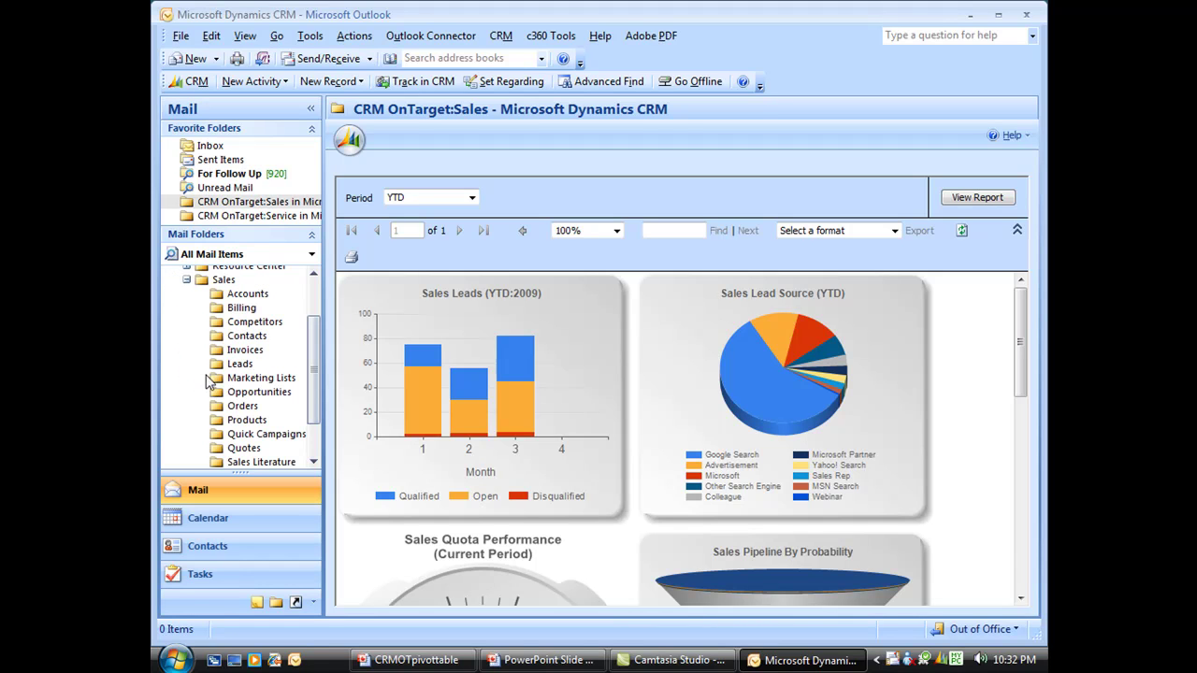
{"action": "left_click", "coordinate": [254, 392]}
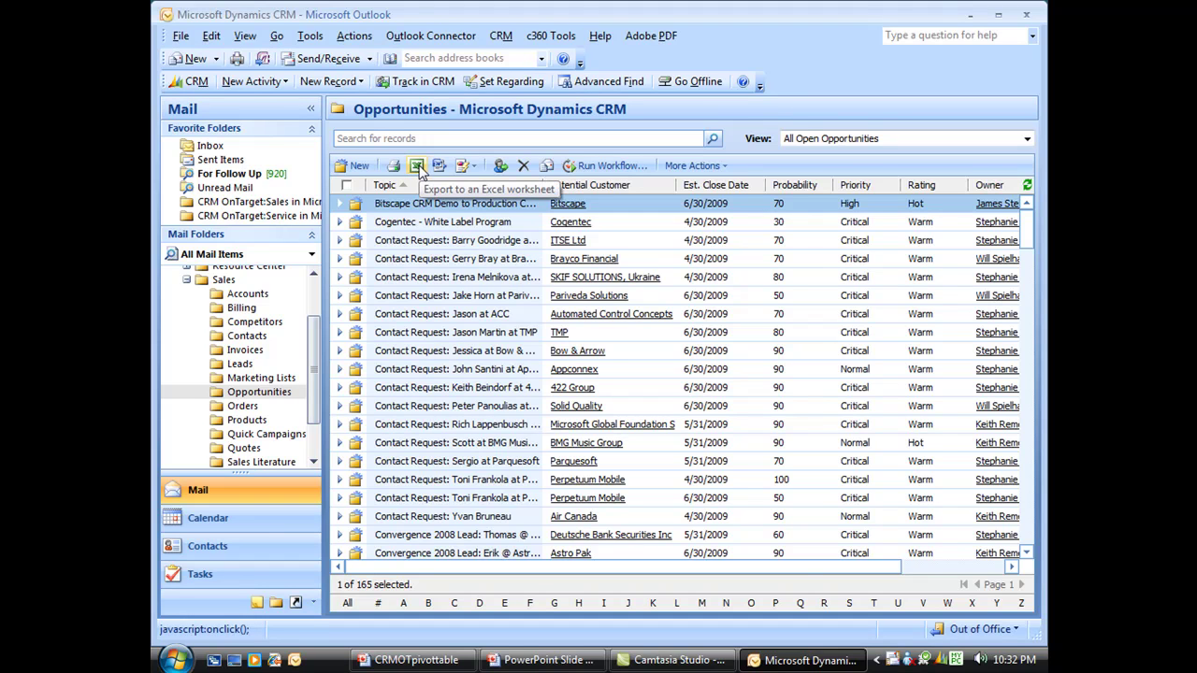
{"action": "left_click", "coordinate": [415, 167]}
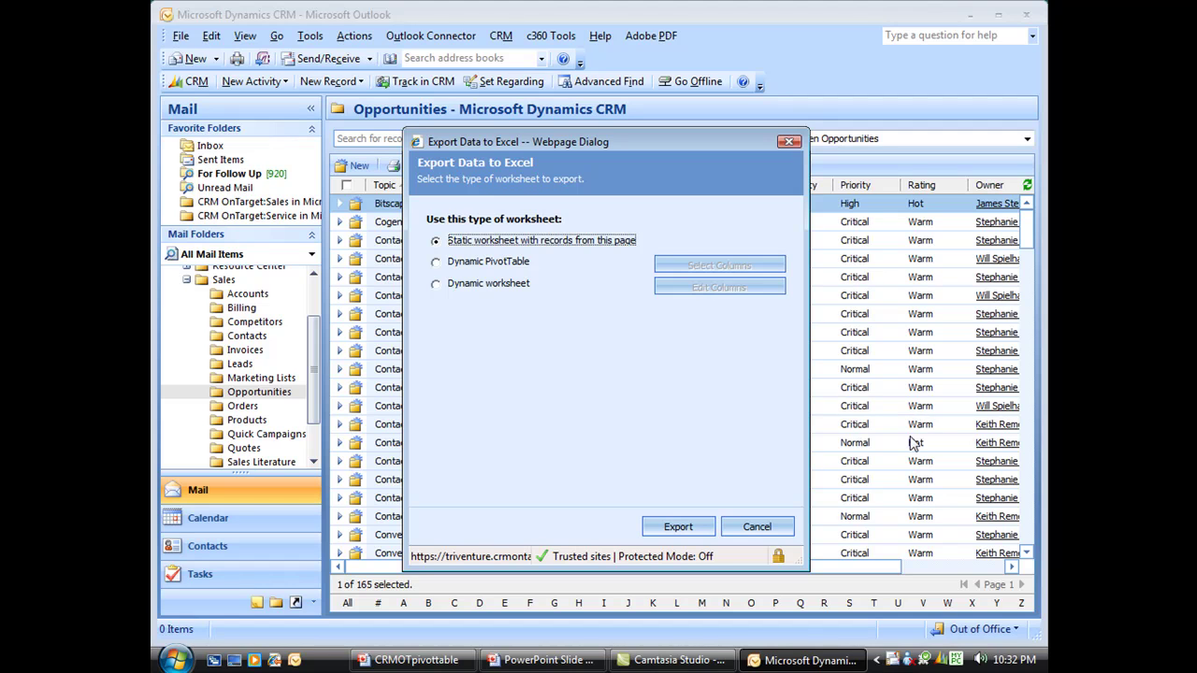
{"action": "left_click", "coordinate": [434, 263]}
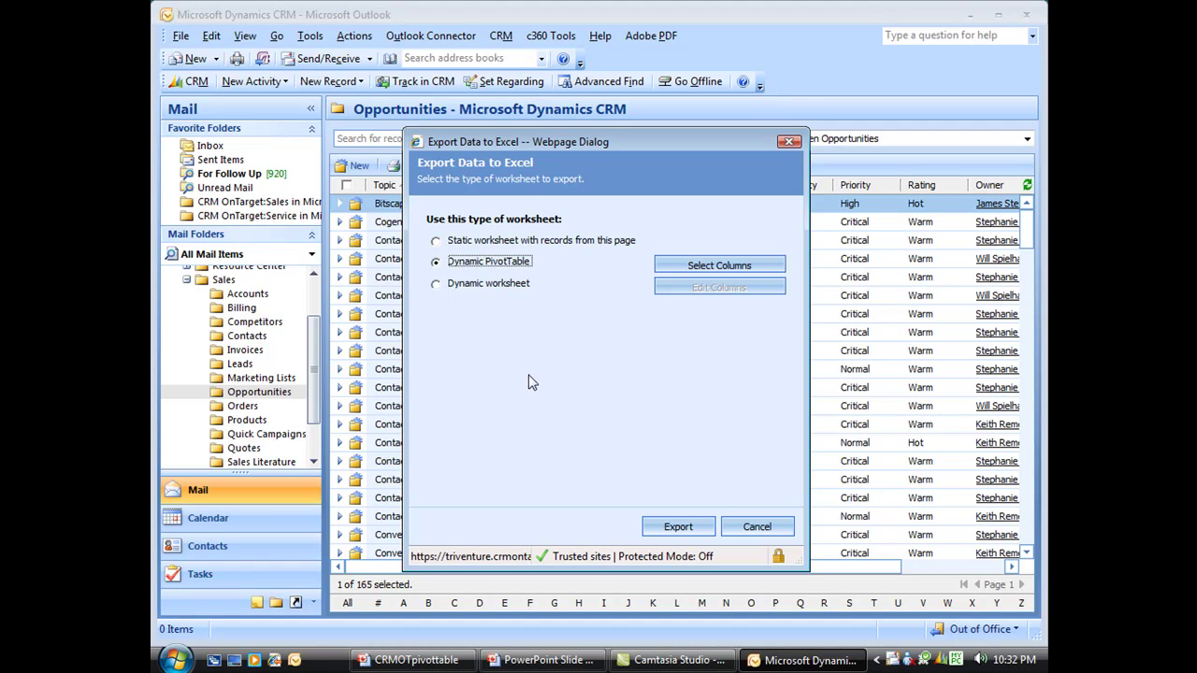
Check Est. Revenue and Sales Stage in the Select PivotTable Columns dialog
{"action": "left_click", "coordinate": [713, 269]}
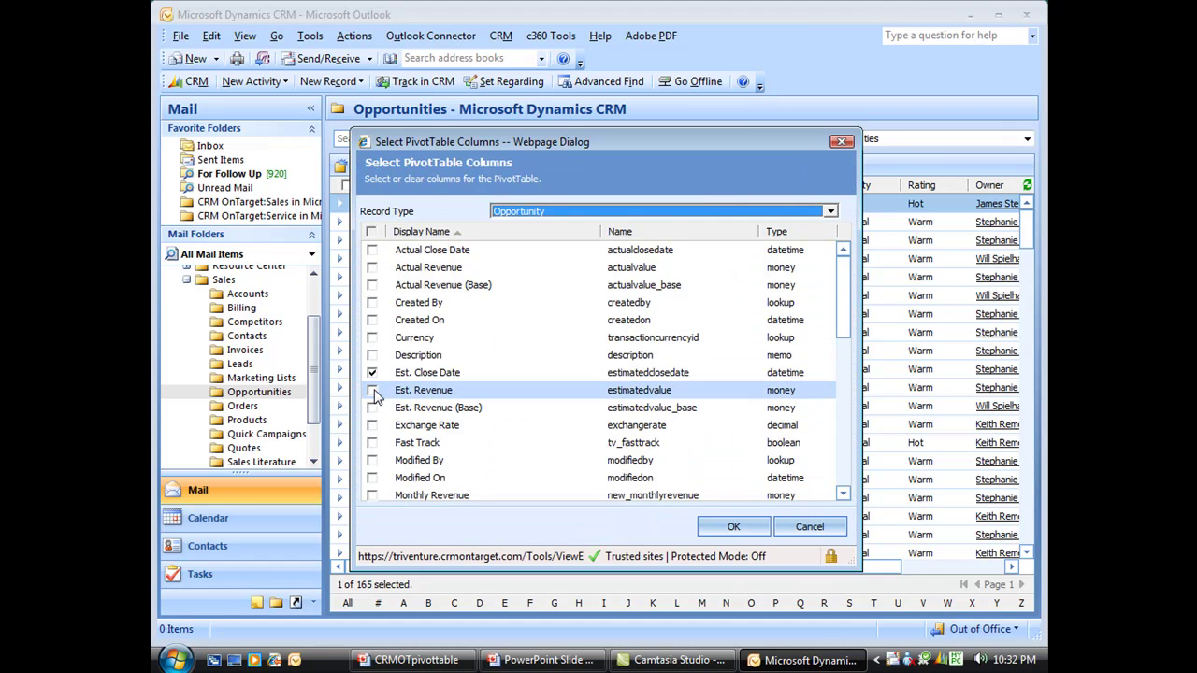
{"action": "left_click", "coordinate": [372, 390]}
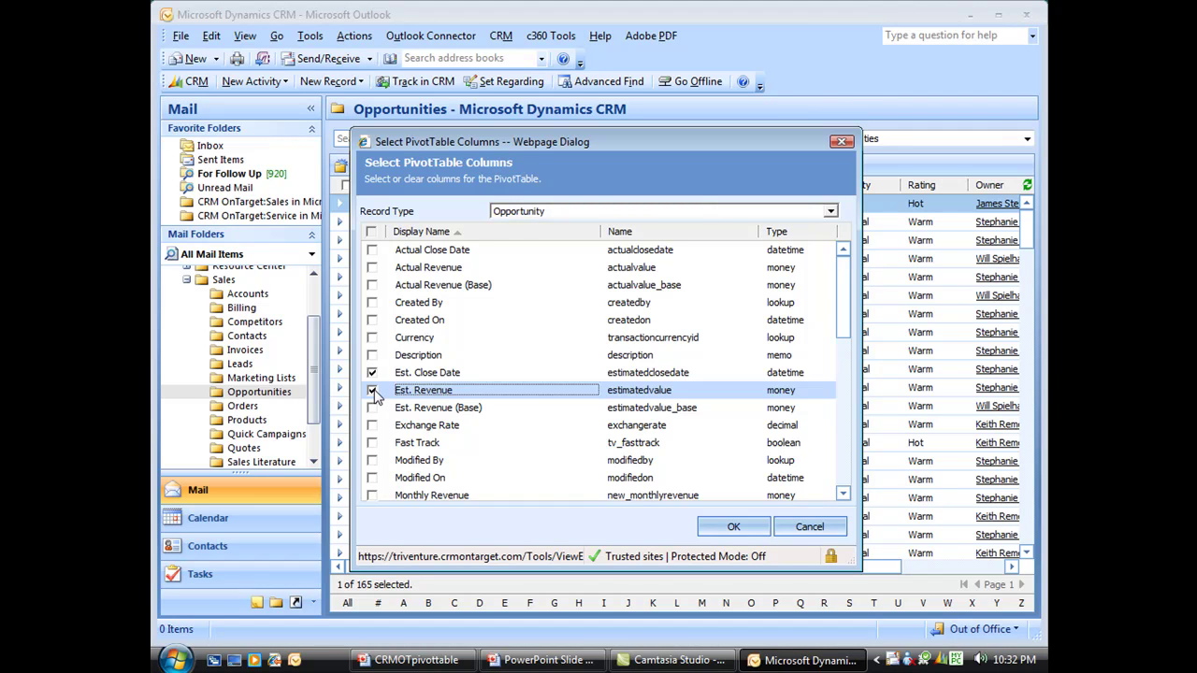
{"action": "scroll", "coordinate": [429, 416], "scroll_direction": "down", "scroll_amount": 2}
{"action": "scroll", "coordinate": [423, 426], "scroll_direction": "down", "scroll_amount": 1}
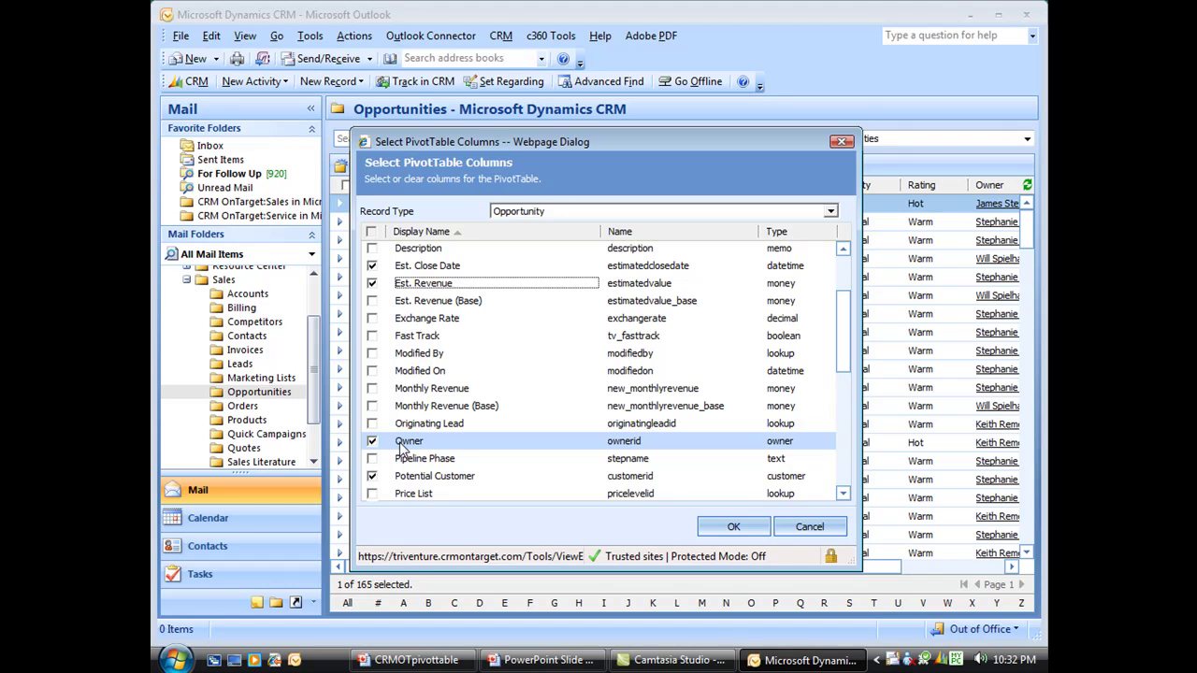
{"action": "scroll", "coordinate": [402, 449], "scroll_direction": "down", "scroll_amount": 2}
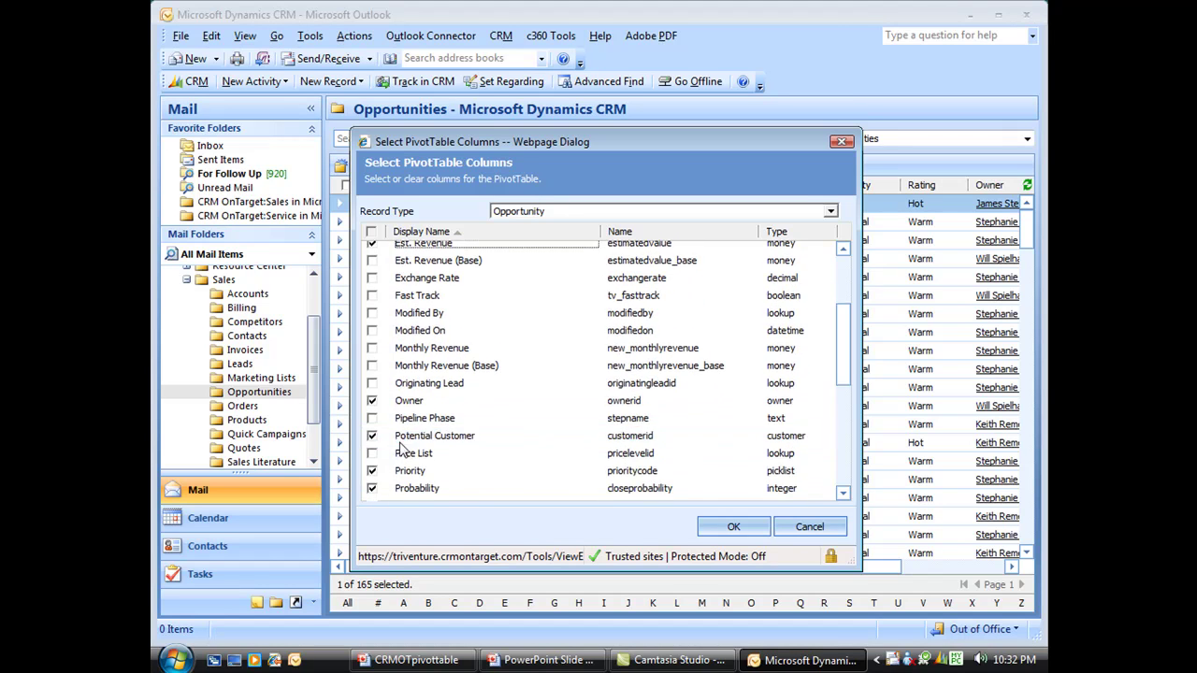
{"action": "scroll", "coordinate": [402, 449], "scroll_direction": "down", "scroll_amount": 2}
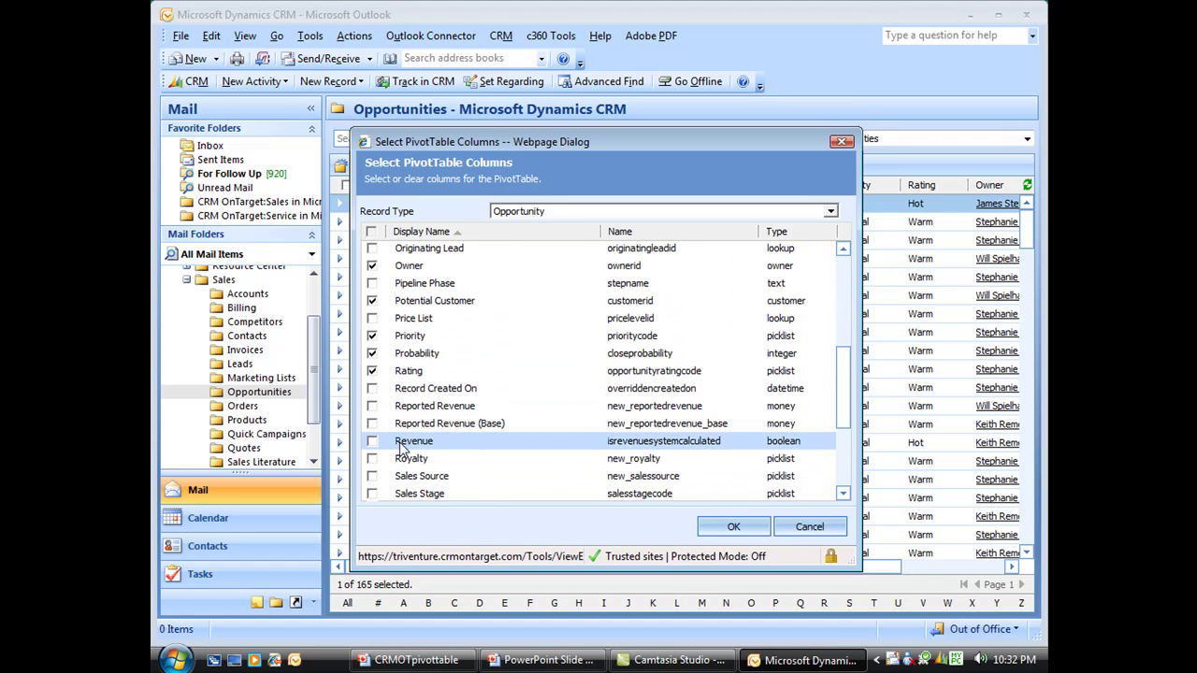
{"action": "scroll", "coordinate": [402, 449], "scroll_direction": "down", "scroll_amount": 1}
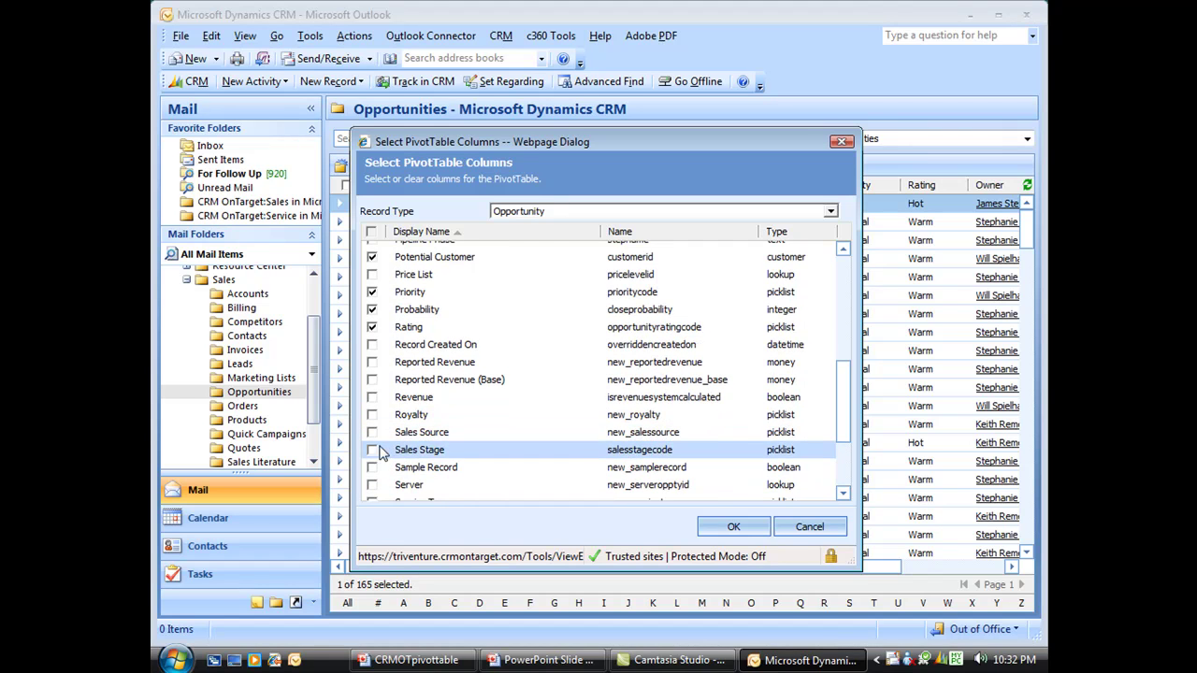
{"action": "left_click", "coordinate": [436, 451]}
{"action": "scroll", "coordinate": [440, 454], "scroll_direction": "up", "scroll_amount": 8}
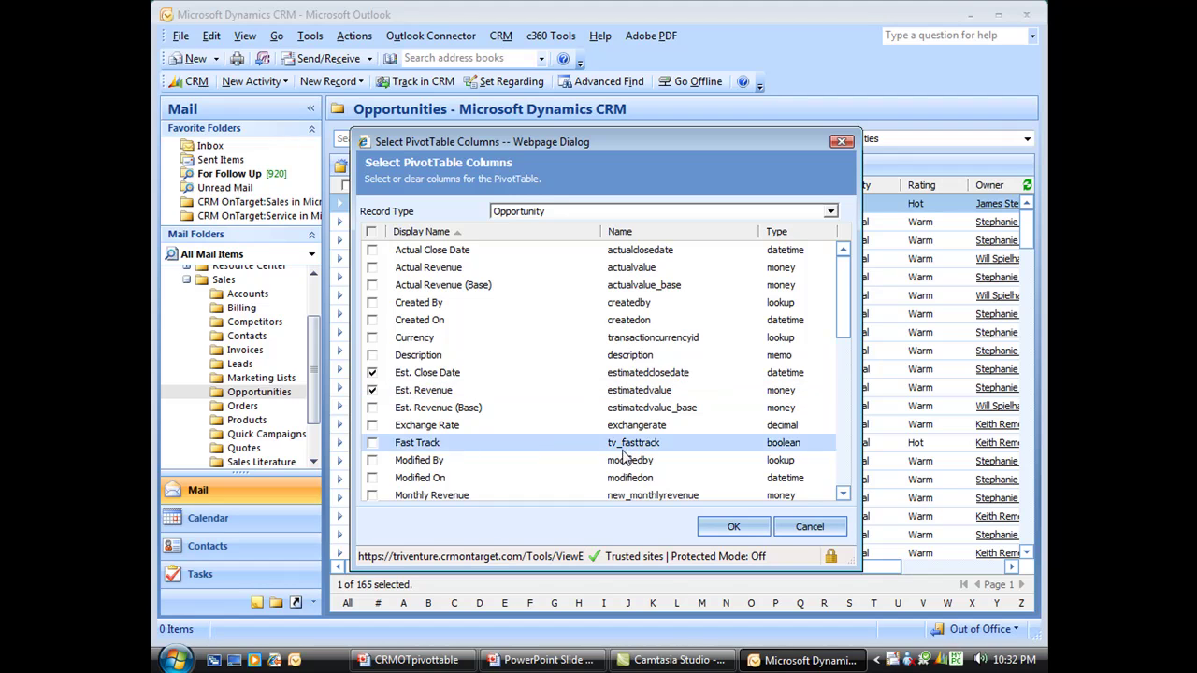
{"action": "left_click", "coordinate": [524, 212]}
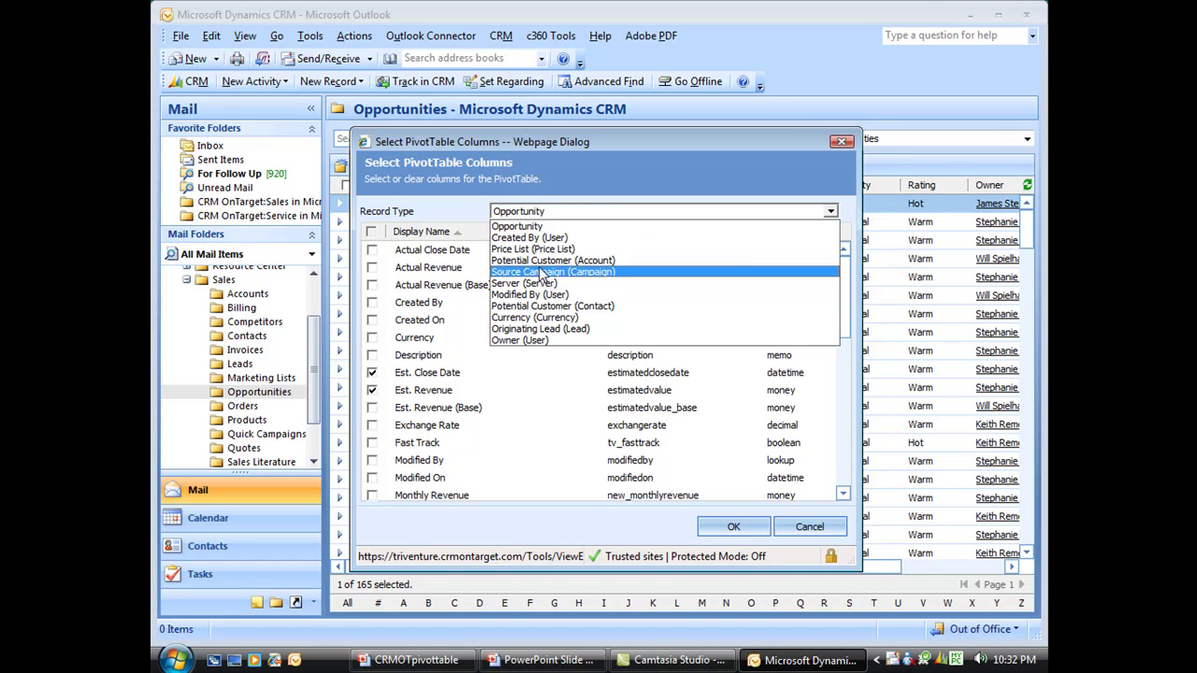
Add the Originating Lead's Lead Source column, confirm the columns and run the export
{"action": "left_click", "coordinate": [540, 332]}
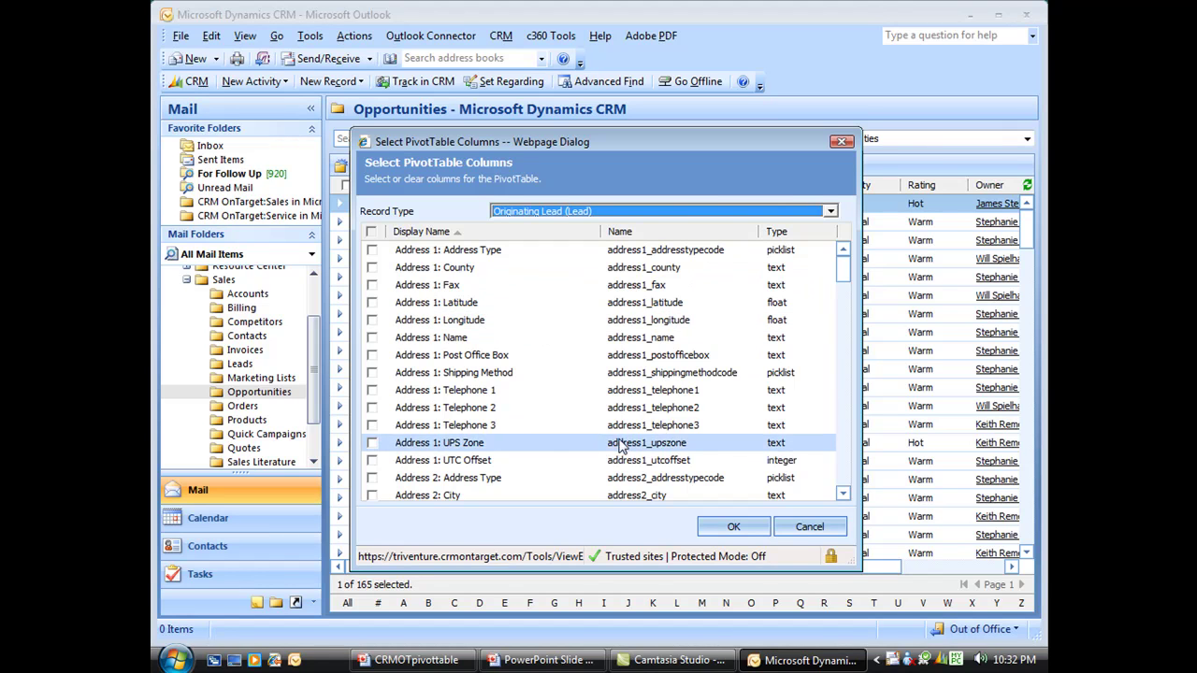
{"action": "scroll", "coordinate": [574, 404], "scroll_direction": "down", "scroll_amount": 3}
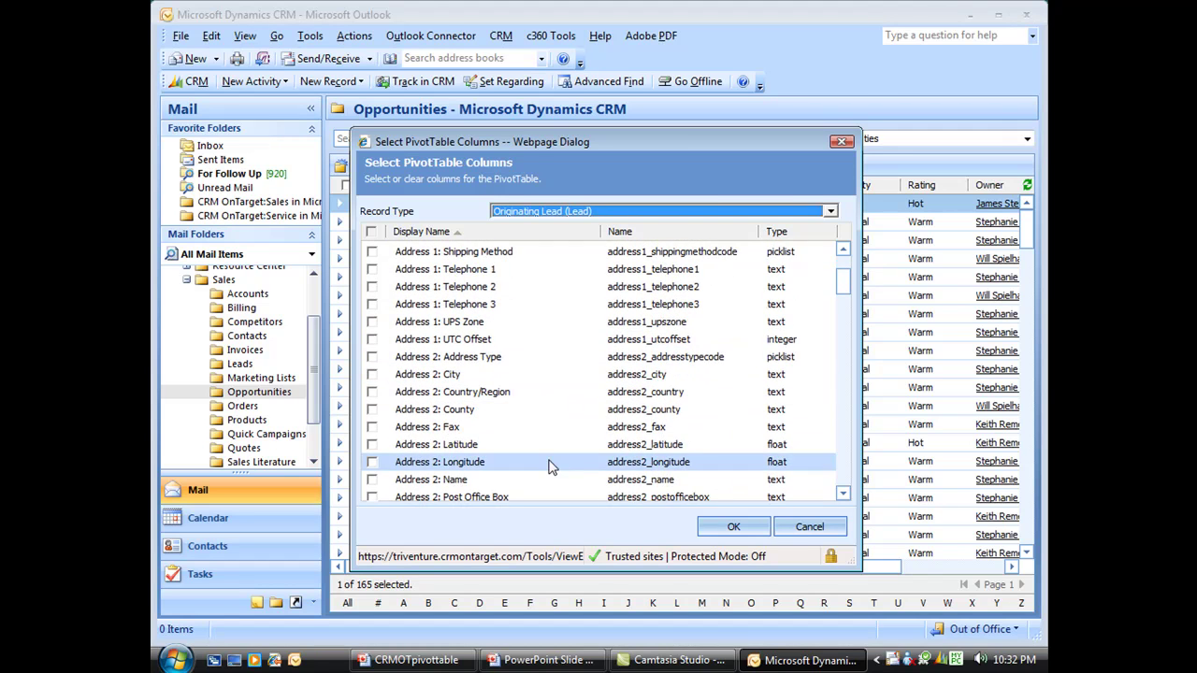
{"action": "scroll", "coordinate": [641, 467], "scroll_direction": "down", "scroll_amount": 4}
{"action": "scroll", "coordinate": [636, 444], "scroll_direction": "down", "scroll_amount": 10}
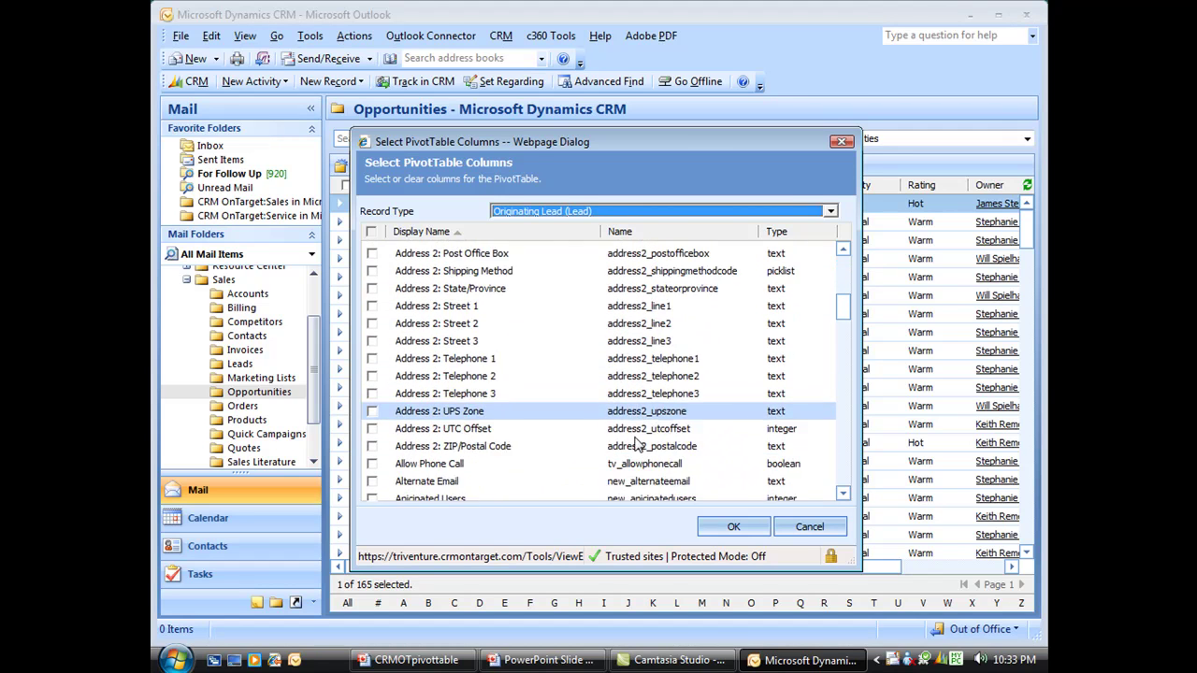
{"action": "scroll", "coordinate": [634, 442], "scroll_direction": "down", "scroll_amount": 14}
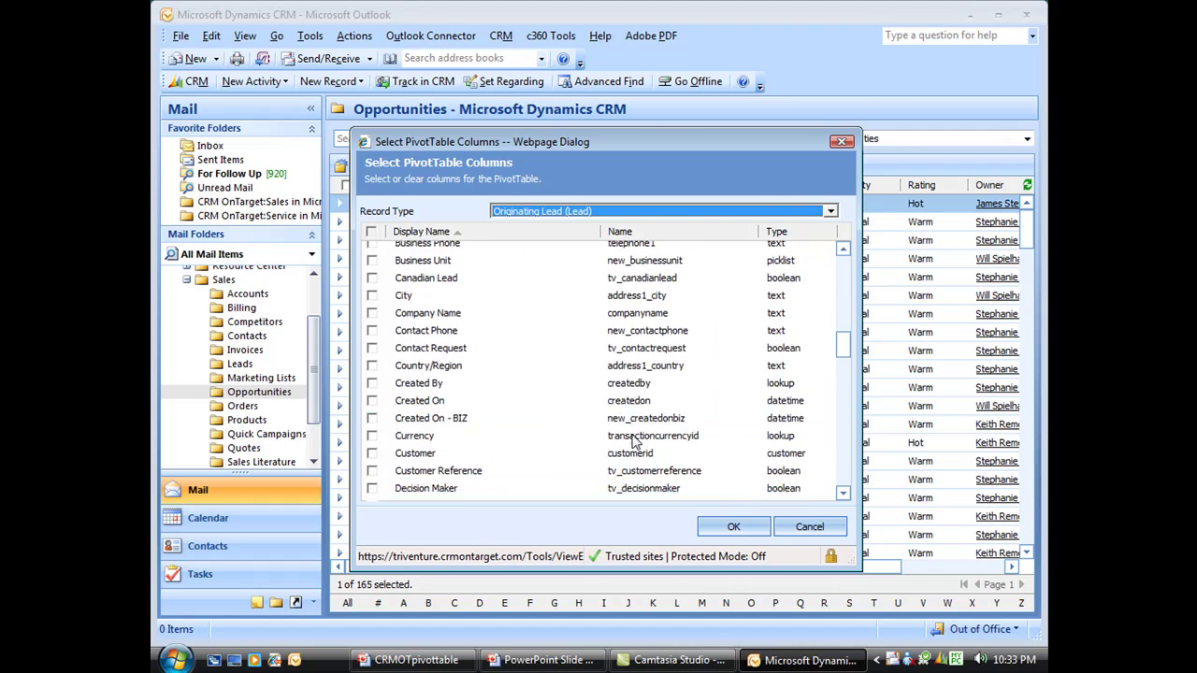
{"action": "scroll", "coordinate": [634, 442], "scroll_direction": "down", "scroll_amount": 4}
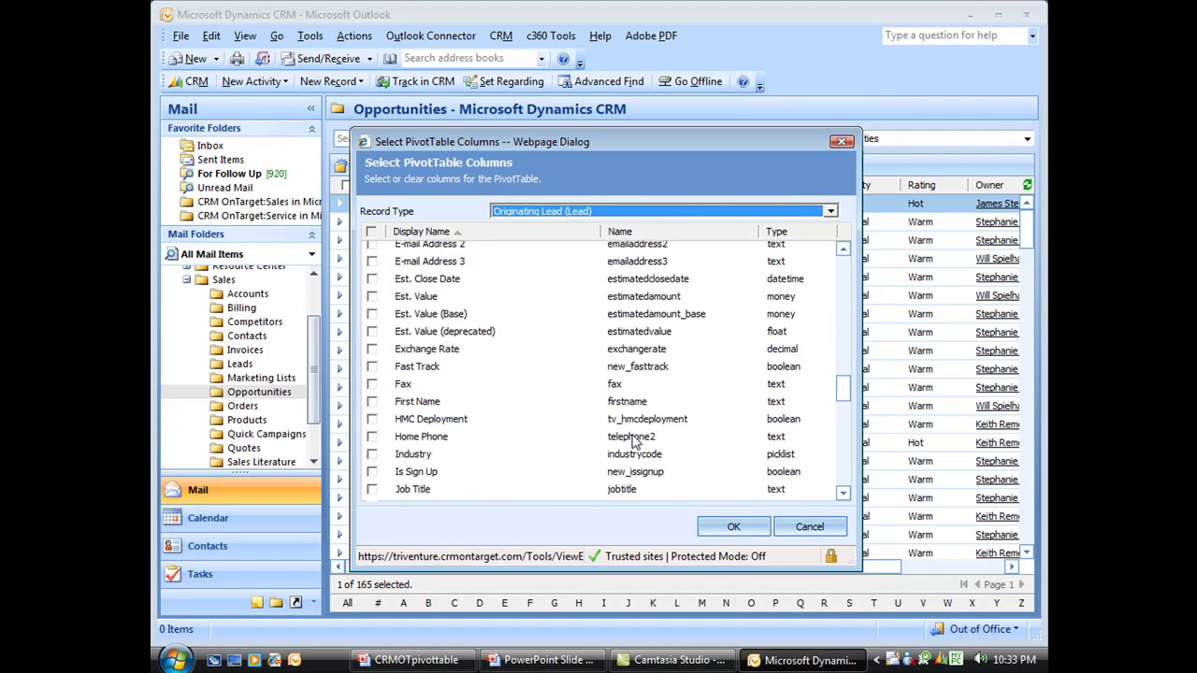
{"action": "scroll", "coordinate": [408, 443], "scroll_direction": "down", "scroll_amount": 2}
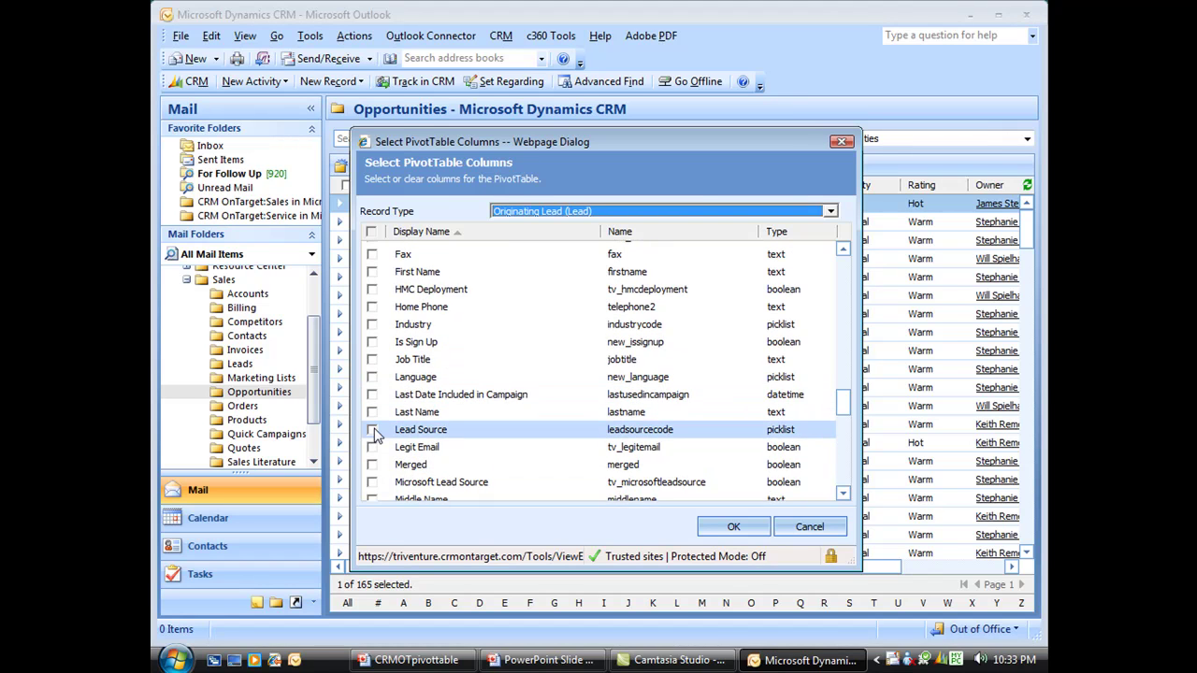
{"action": "left_click", "coordinate": [373, 429]}
{"action": "left_click", "coordinate": [726, 524]}
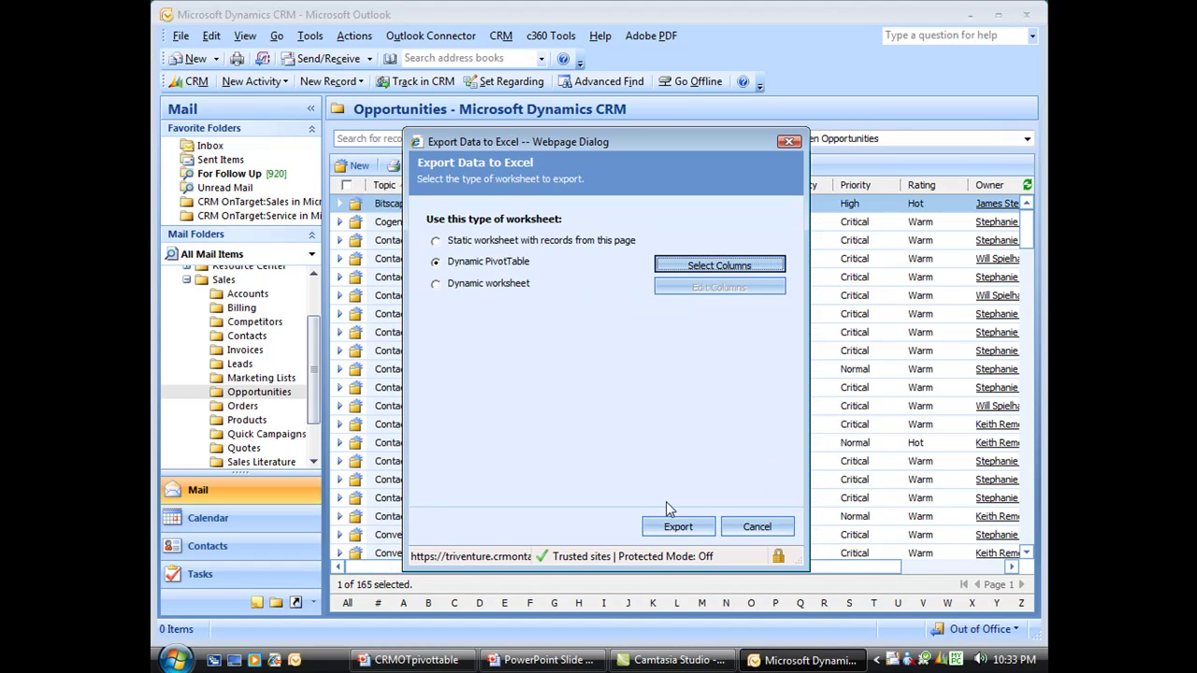
{"action": "left_click", "coordinate": [680, 527]}
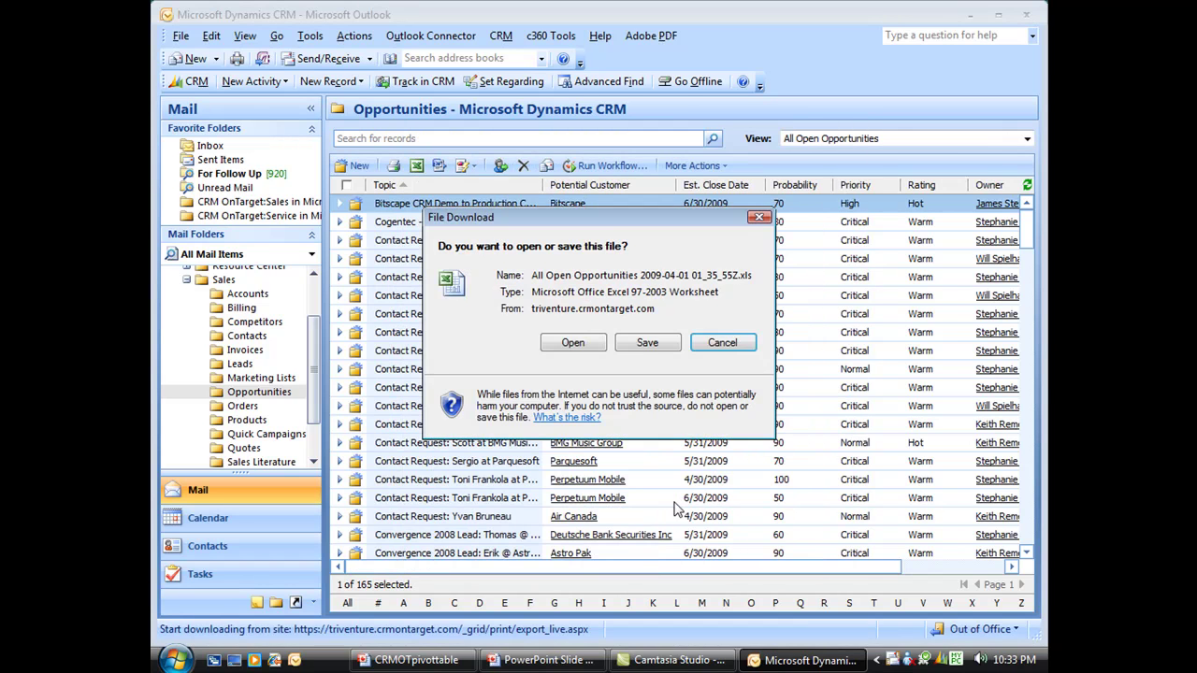
Open the downloaded workbook in Excel, accepting the file-format warning
{"action": "left_click", "coordinate": [572, 342]}
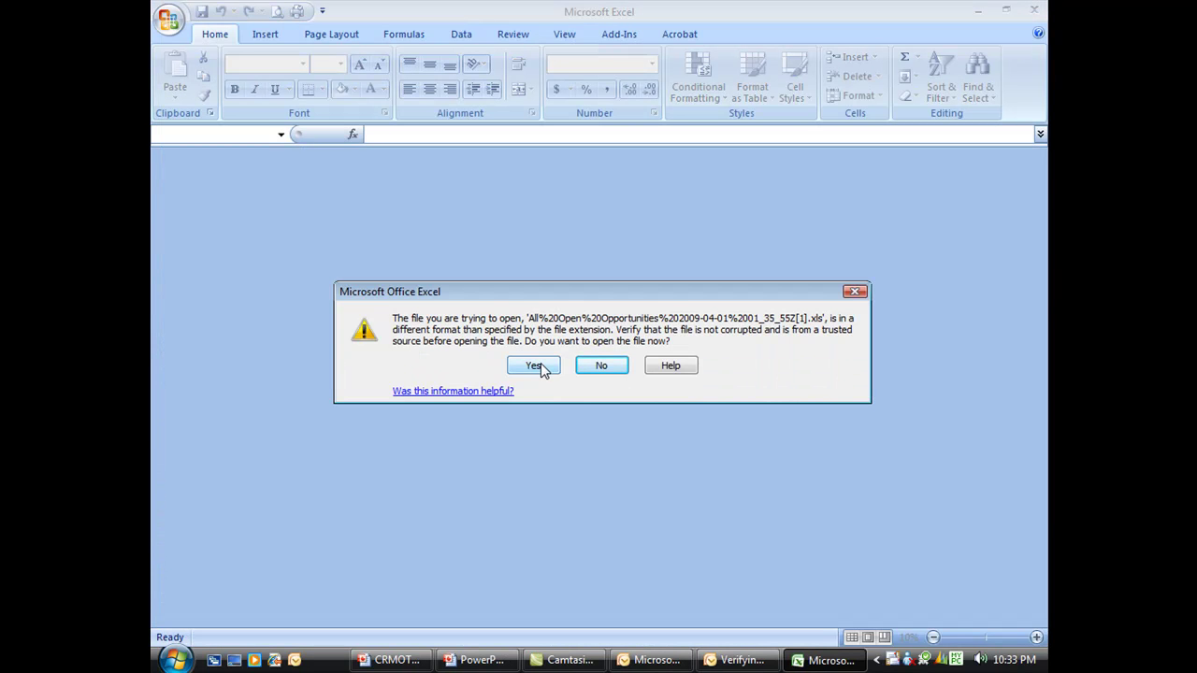
{"action": "left_click", "coordinate": [541, 364]}
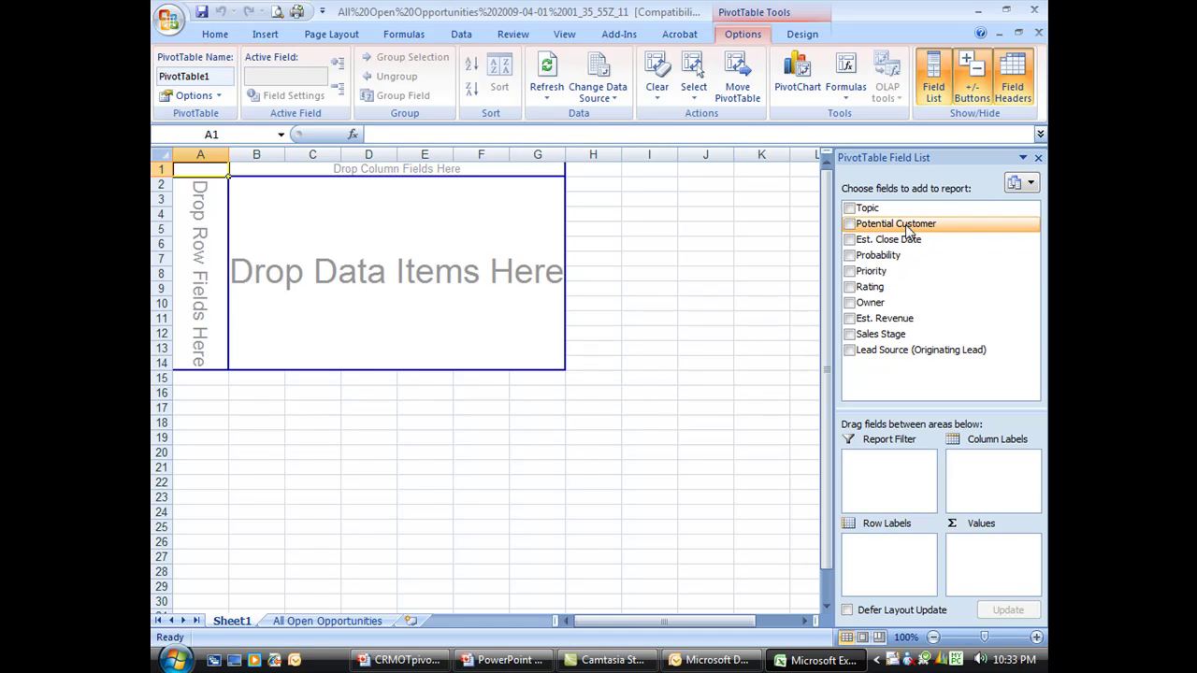
Put Lead Source in Row Labels and Est. Revenue in Values, then add a pie PivotChart beside the table
{"action": "left_click_drag", "start_coordinate": [898, 360], "coordinate": [199, 243]}
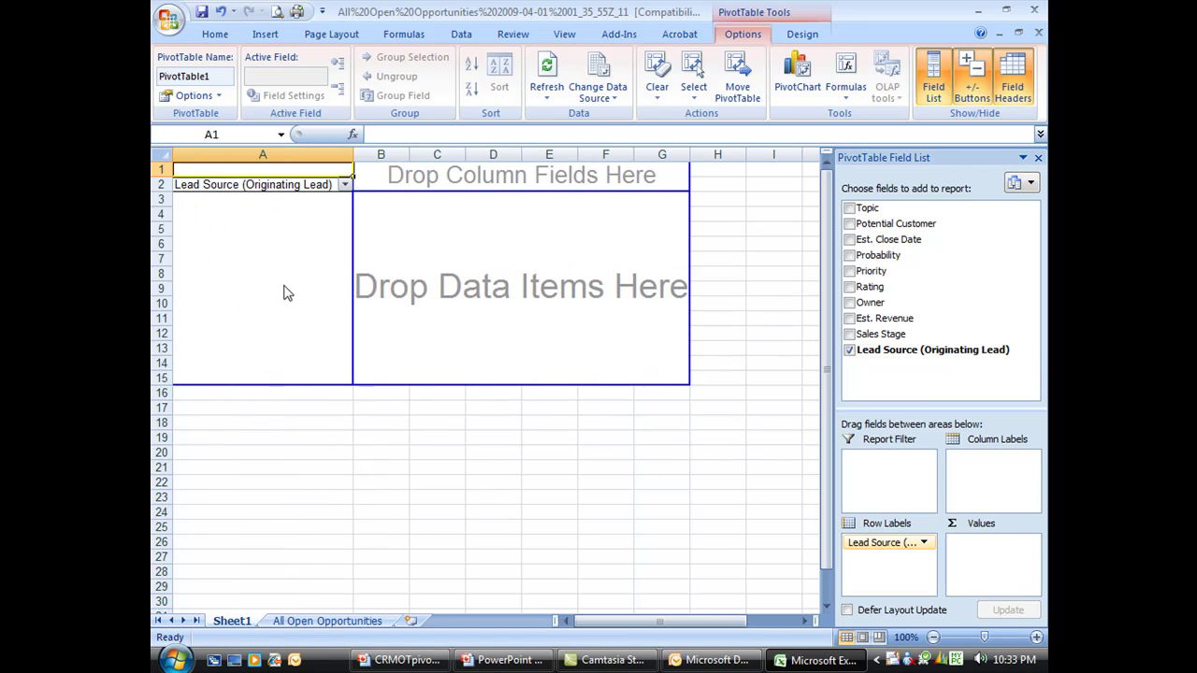
{"action": "left_click_drag", "start_coordinate": [889, 323], "coordinate": [499, 246]}
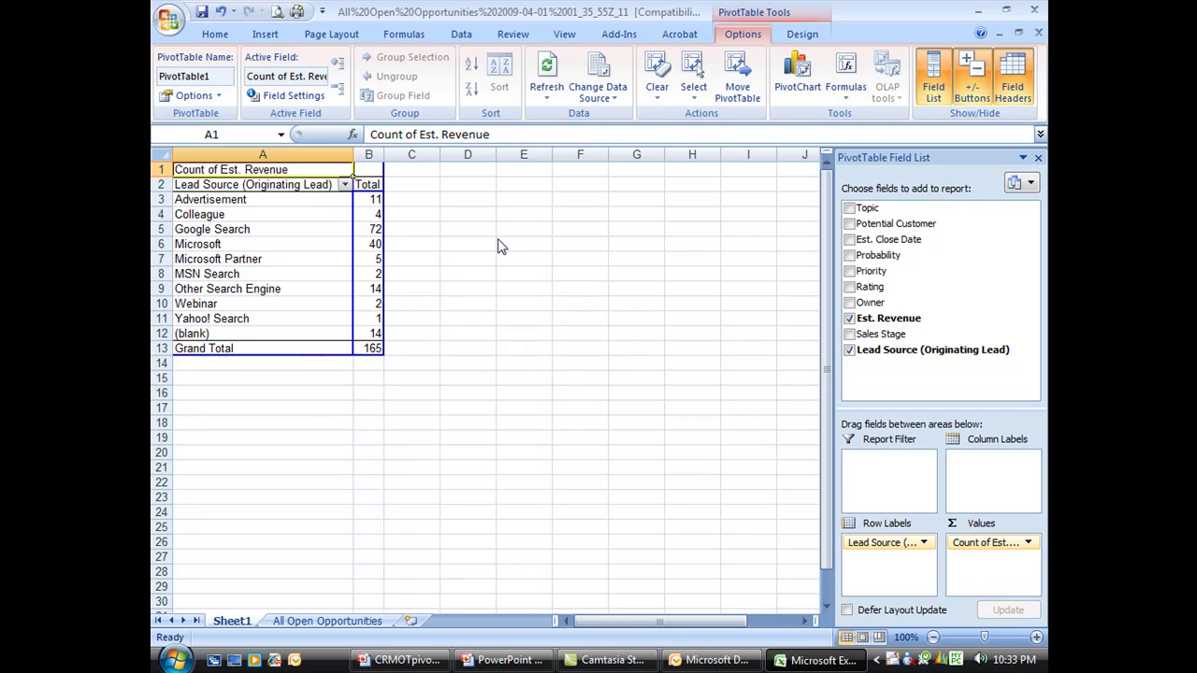
{"action": "left_click", "coordinate": [797, 72]}
{"action": "left_click", "coordinate": [500, 435]}
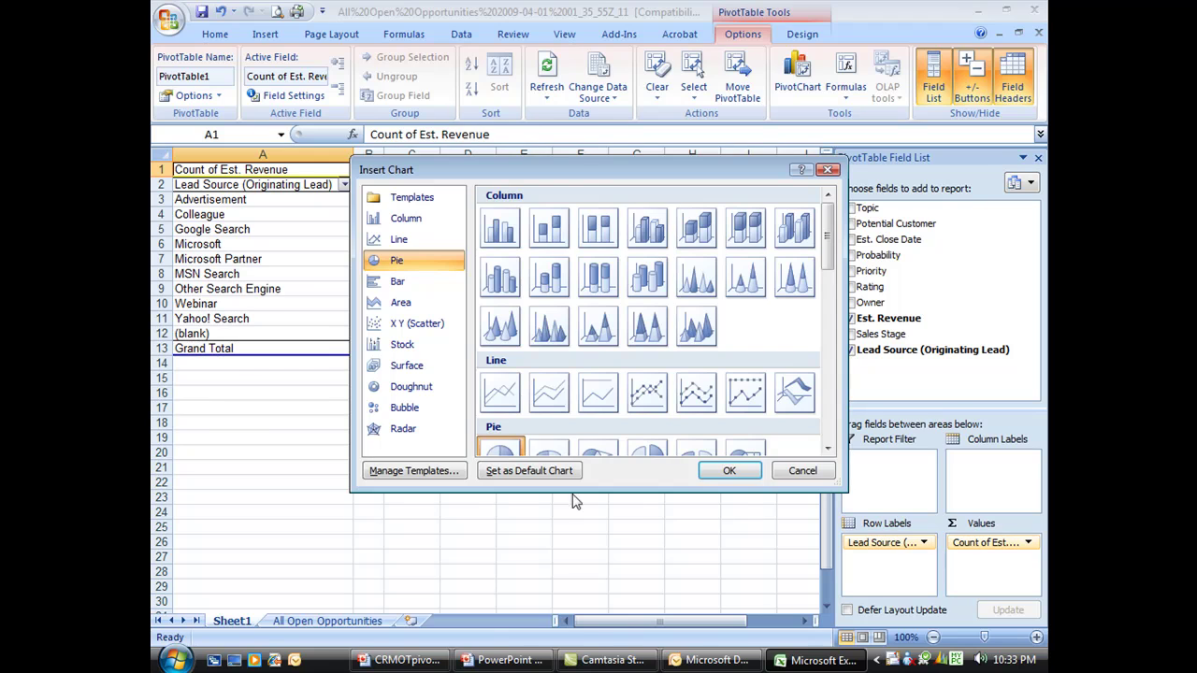
{"action": "left_click", "coordinate": [727, 472]}
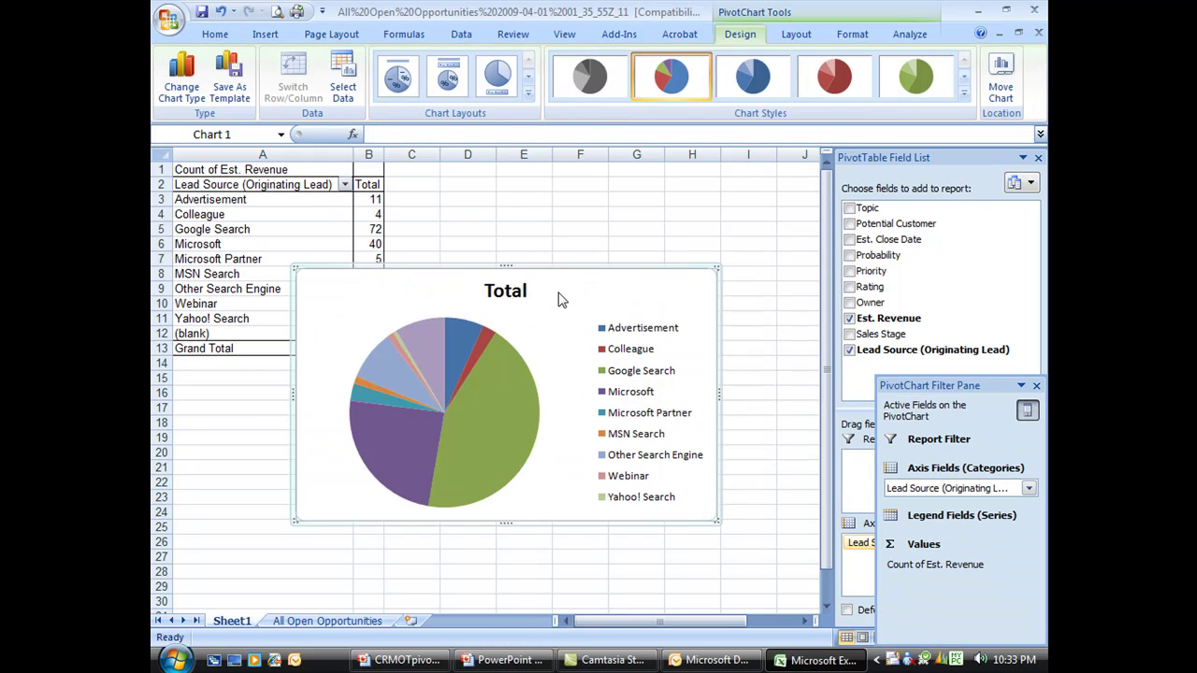
{"action": "left_click_drag", "start_coordinate": [565, 293], "coordinate": [632, 368]}
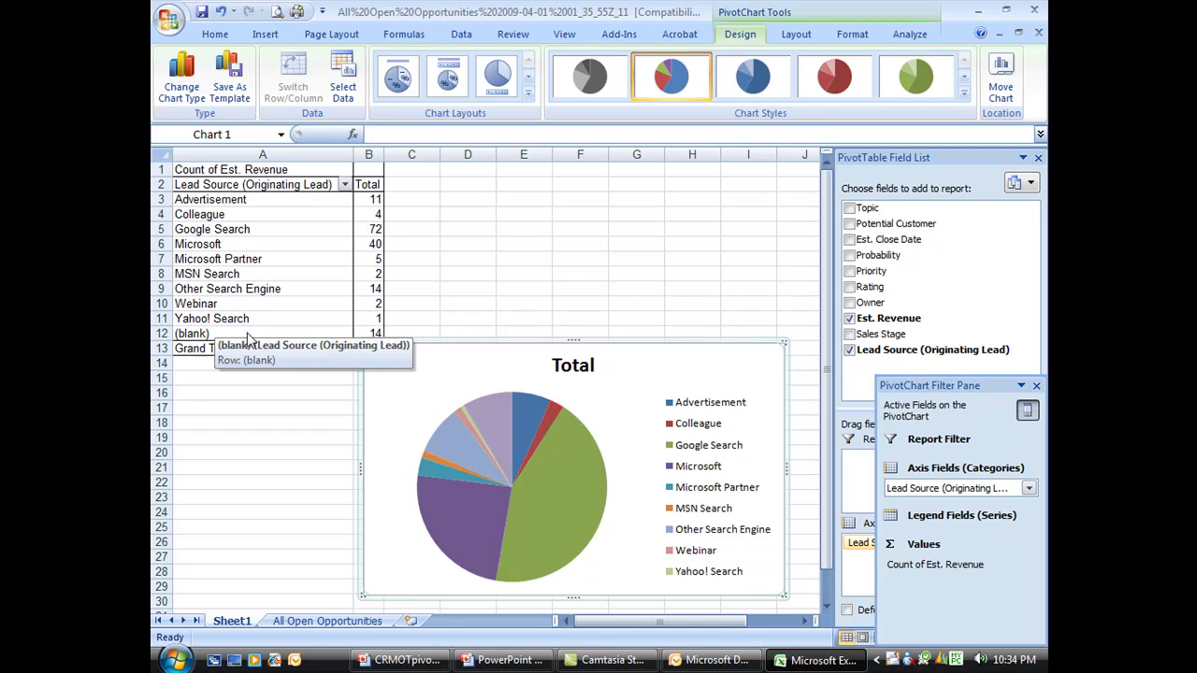
Filter out (blank) and Yahoo! Search lead sources, then remove Lead Source from the pivot
{"action": "left_click", "coordinate": [344, 186]}
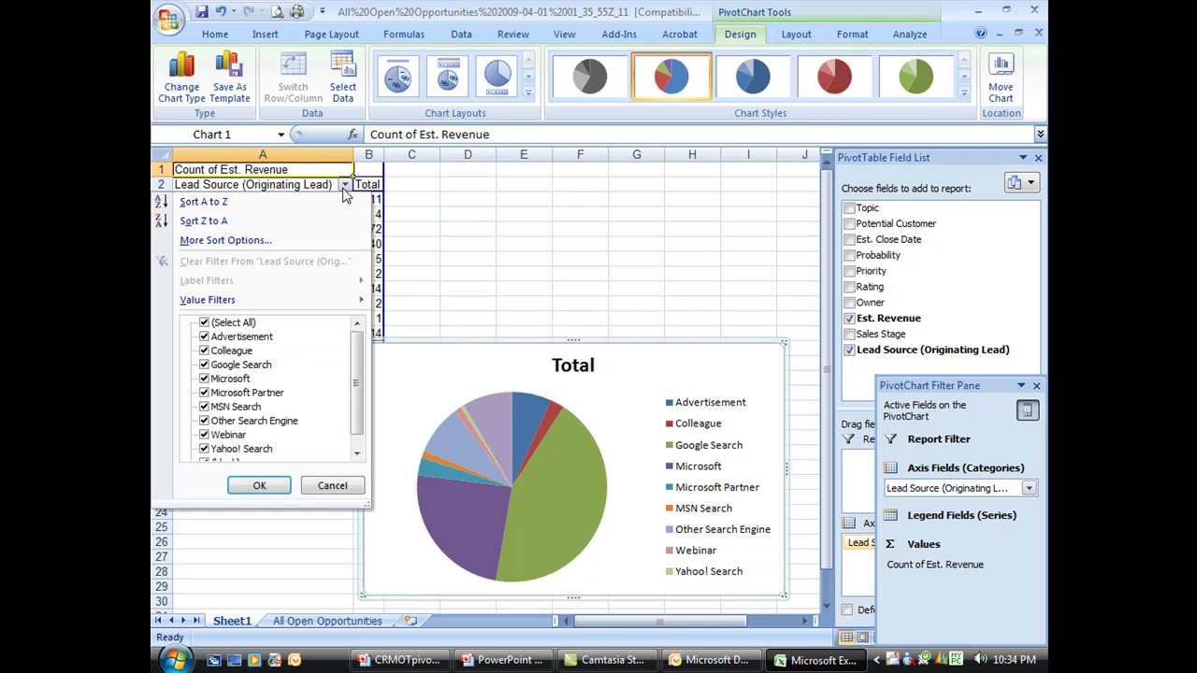
{"action": "left_click", "coordinate": [356, 459]}
{"action": "left_click", "coordinate": [204, 449]}
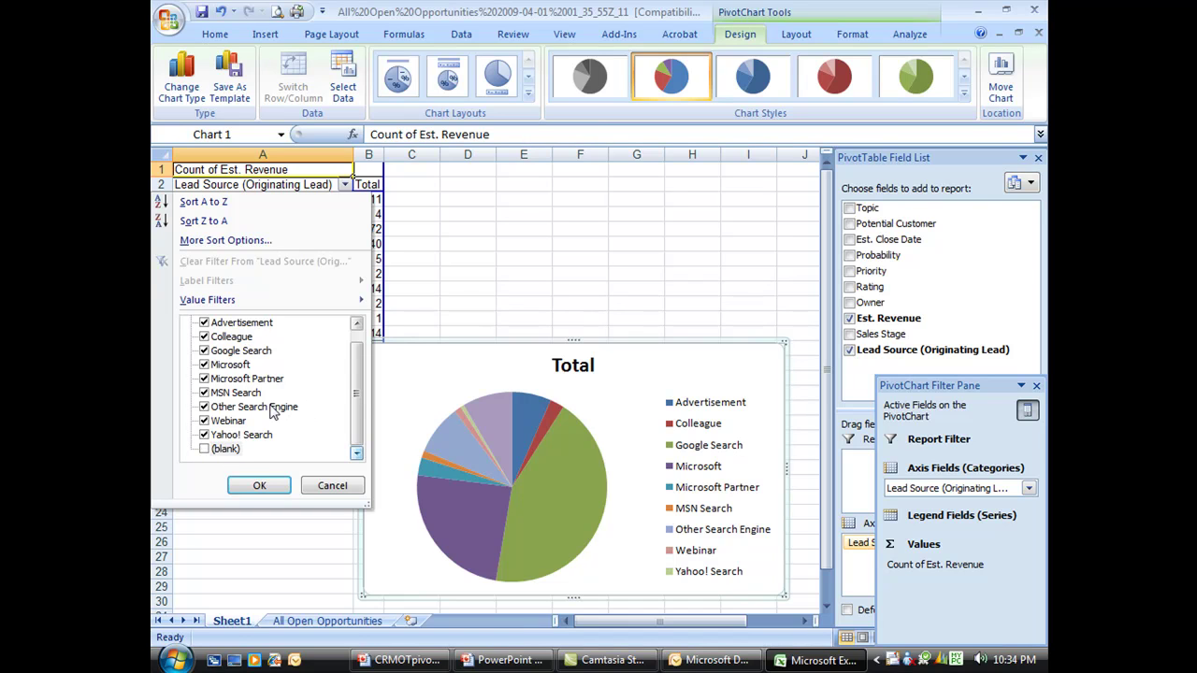
{"action": "left_click", "coordinate": [204, 435]}
{"action": "left_click", "coordinate": [259, 485]}
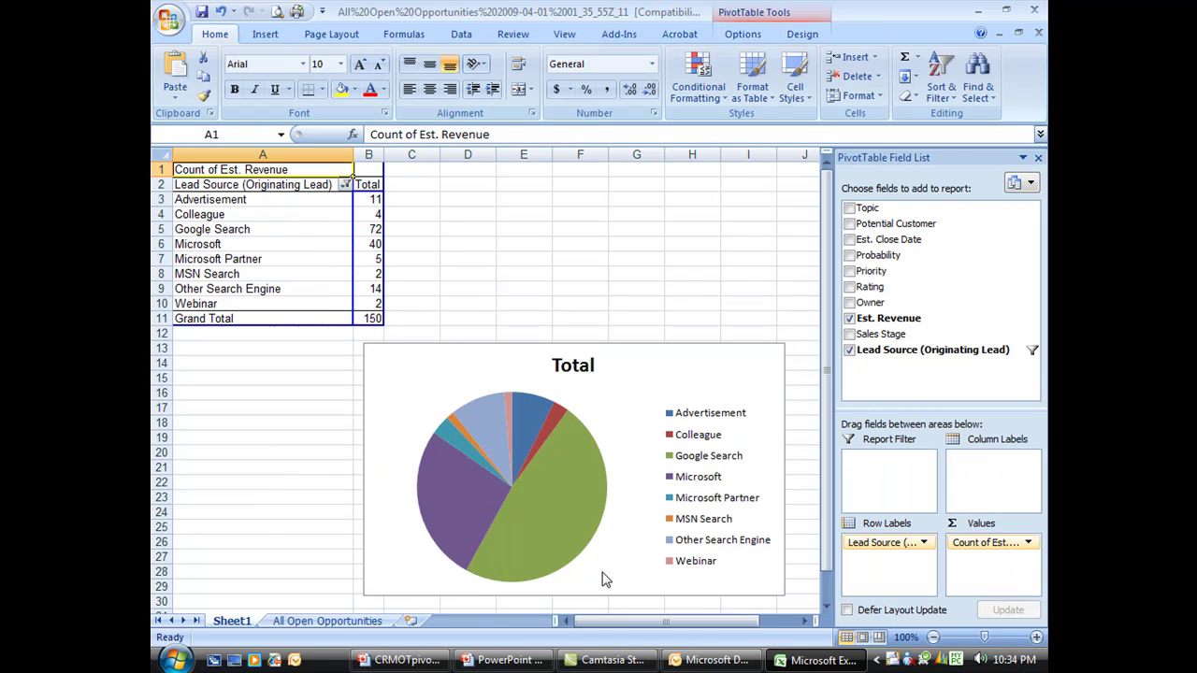
{"action": "left_click", "coordinate": [849, 349]}
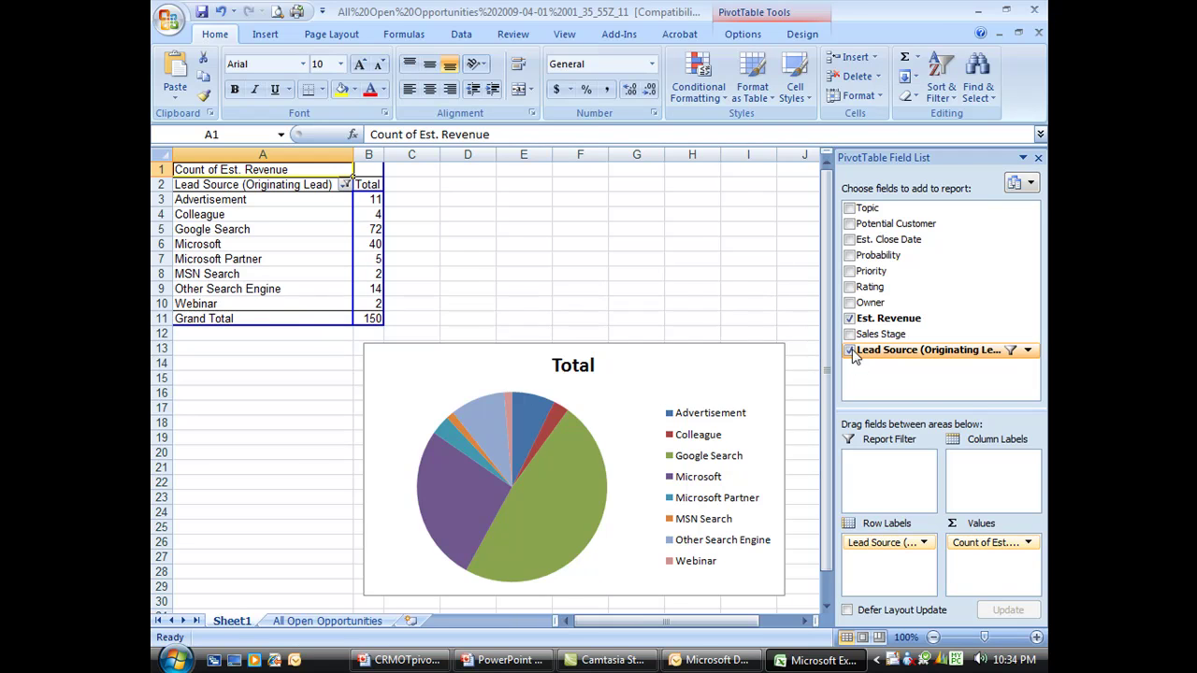
Delete the old chart and rebuild the pivot with Owner rows and Est. Revenue values
{"action": "left_click", "coordinate": [849, 319]}
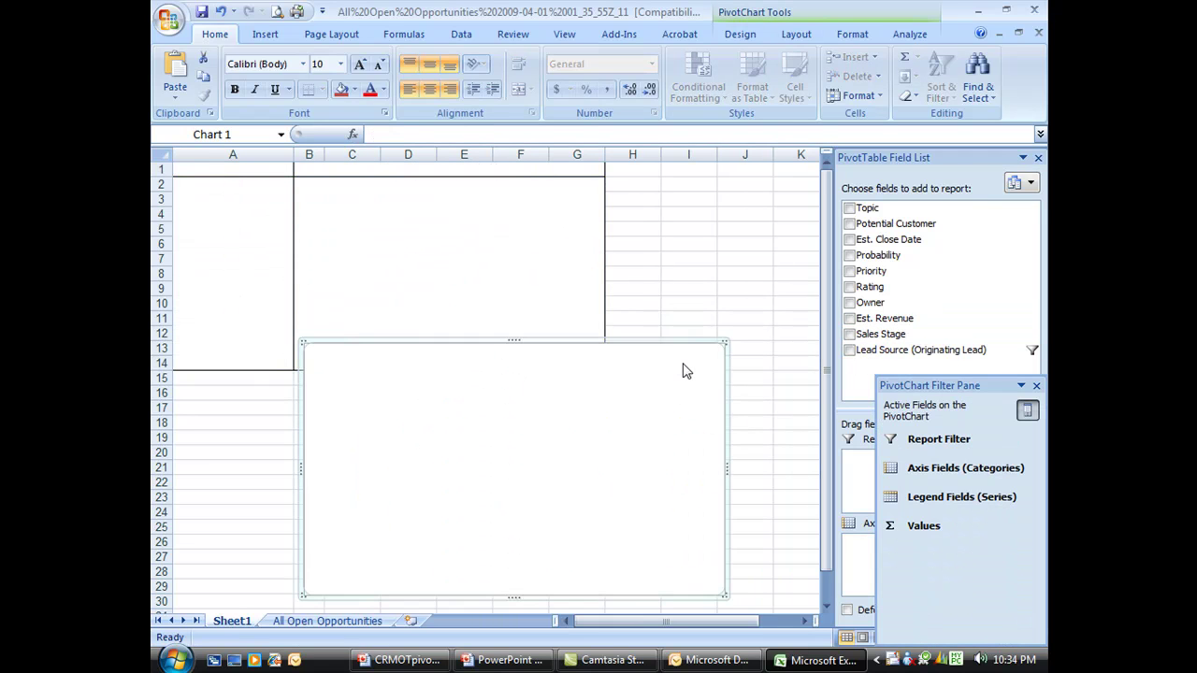
{"action": "key", "text": "Delete"}
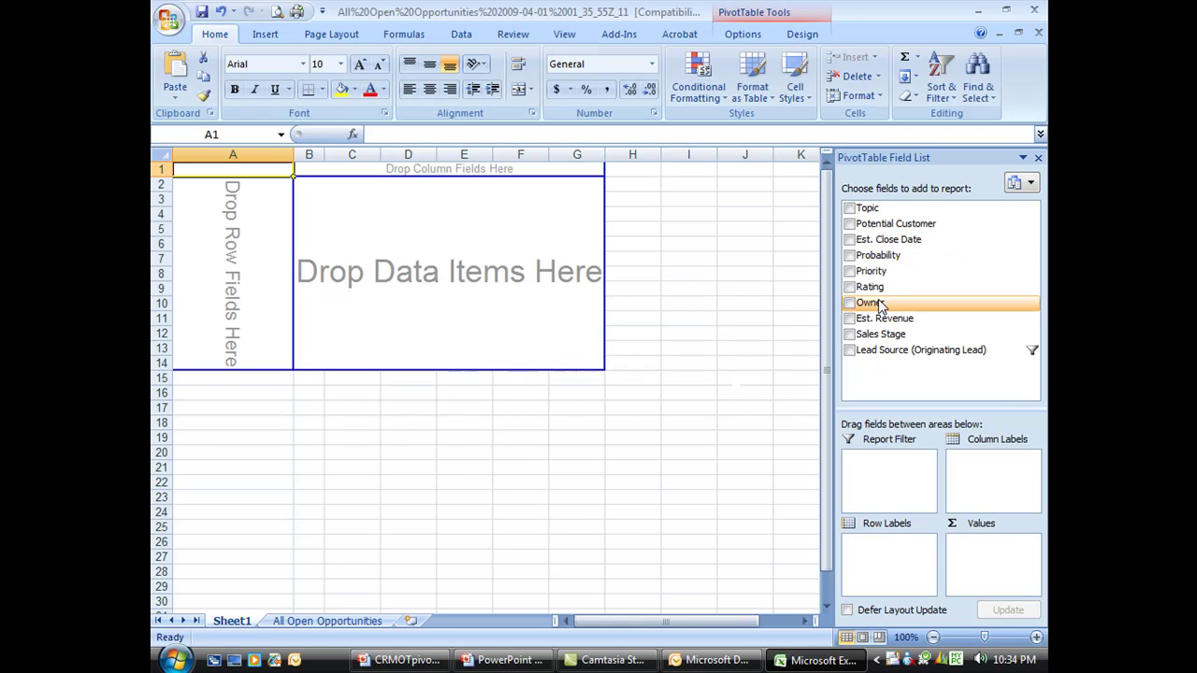
{"action": "left_click_drag", "start_coordinate": [879, 305], "coordinate": [271, 234]}
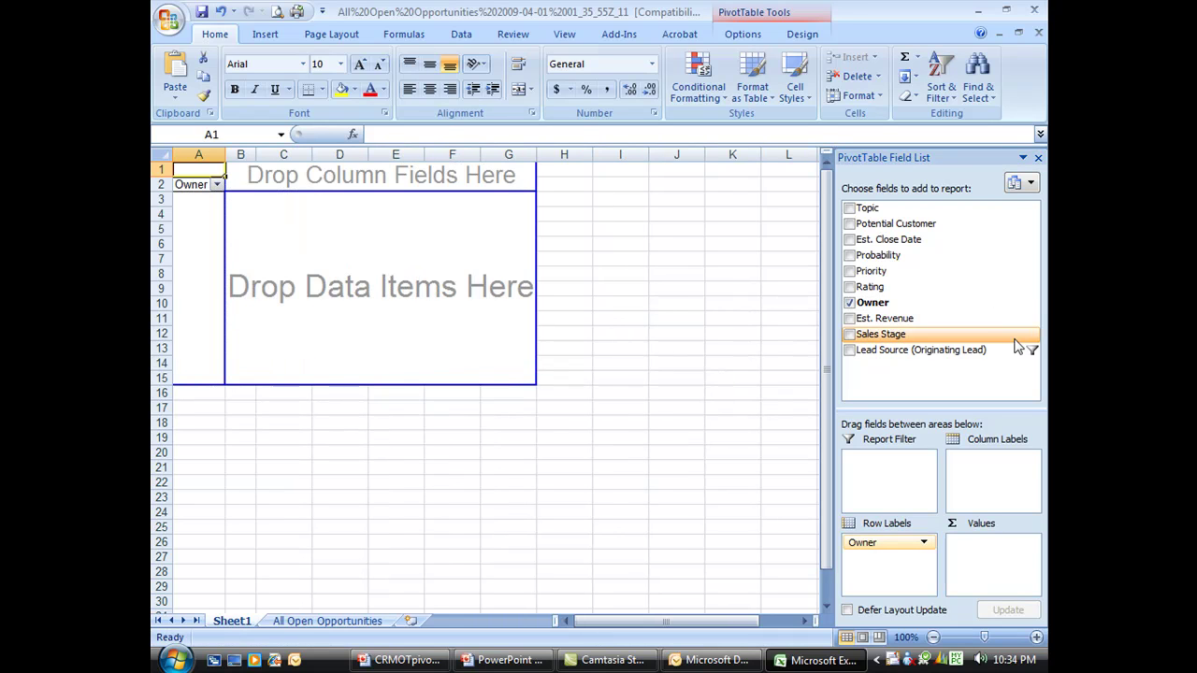
{"action": "left_click_drag", "start_coordinate": [884, 318], "coordinate": [436, 244]}
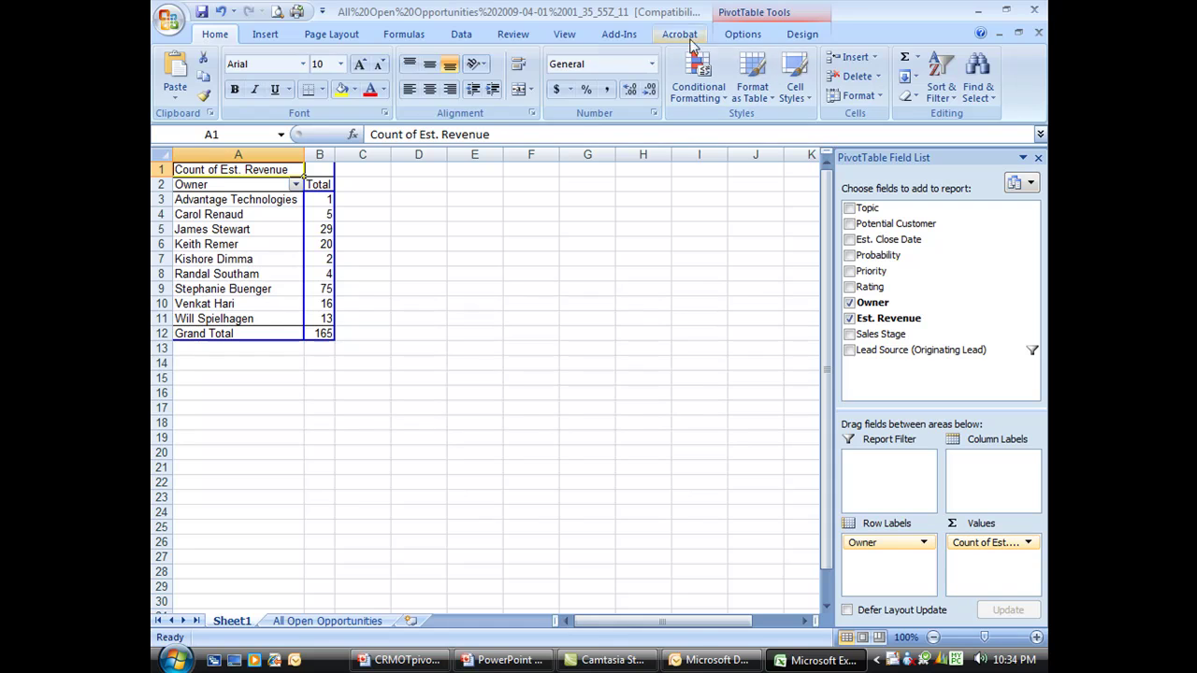
Insert a pie PivotChart of revenue by owner and place it beside the pivot table
{"action": "left_click", "coordinate": [742, 33]}
{"action": "left_click", "coordinate": [796, 74]}
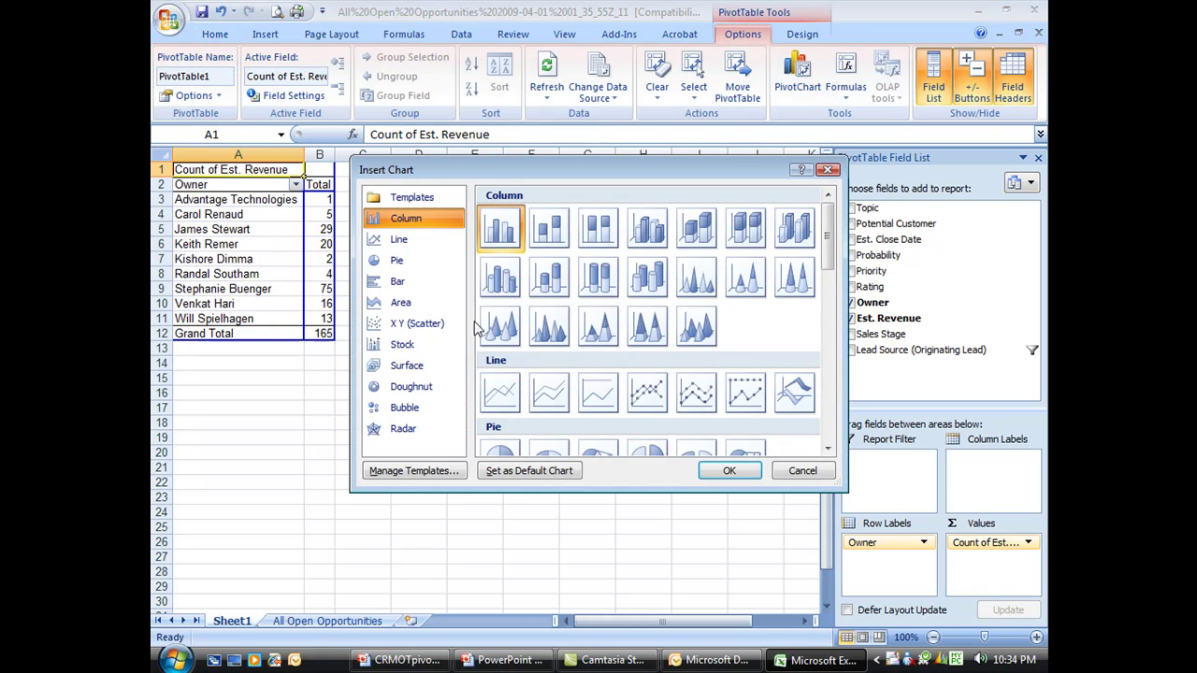
{"action": "left_click", "coordinate": [499, 450]}
{"action": "left_click", "coordinate": [730, 472]}
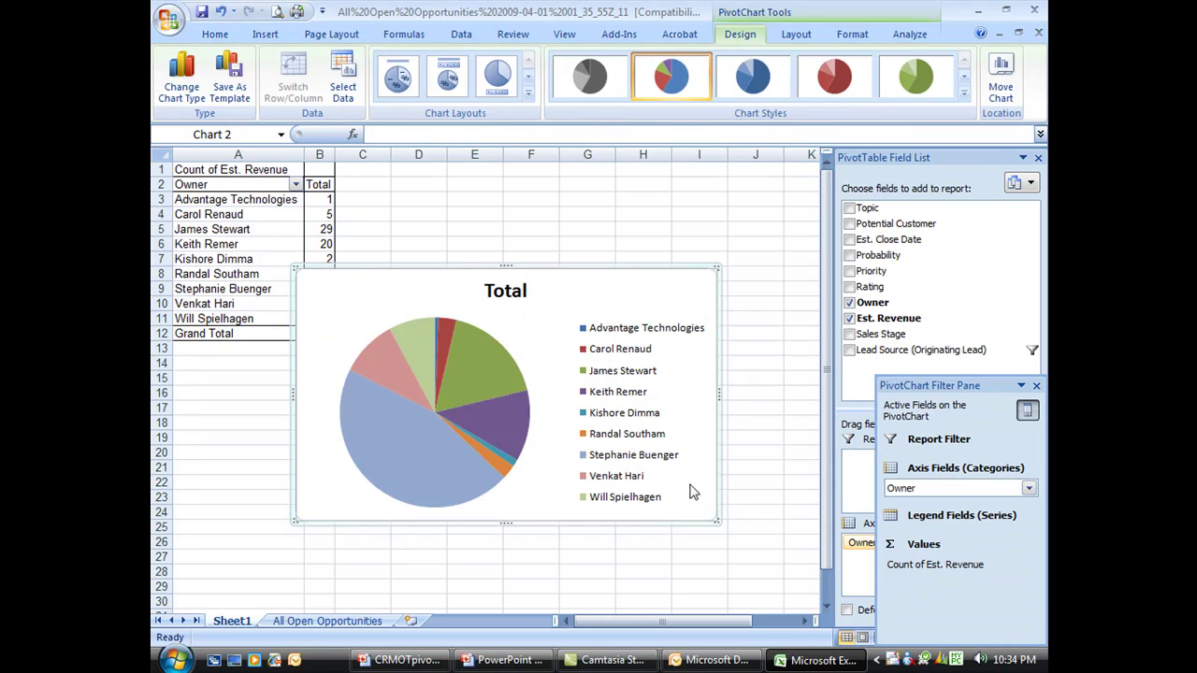
{"action": "left_click_drag", "start_coordinate": [576, 279], "coordinate": [667, 296]}
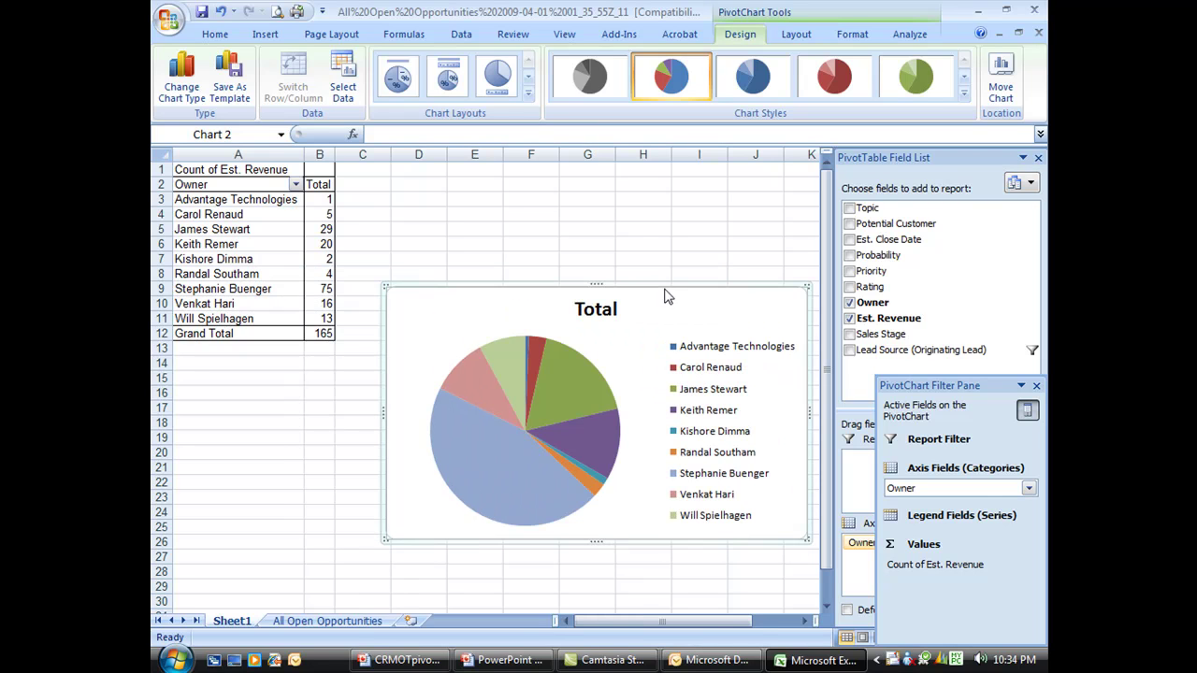
{"action": "left_click", "coordinate": [320, 215]}
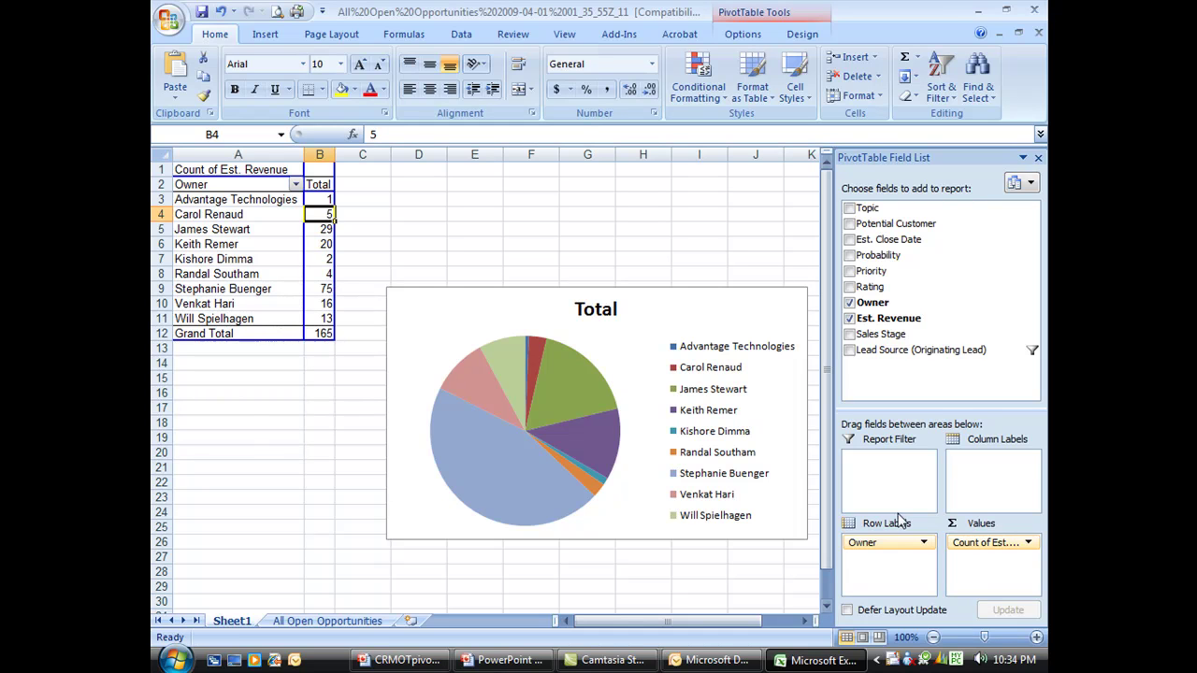
Change the Est. Revenue value field from Count to Sum
{"action": "left_click", "coordinate": [972, 551]}
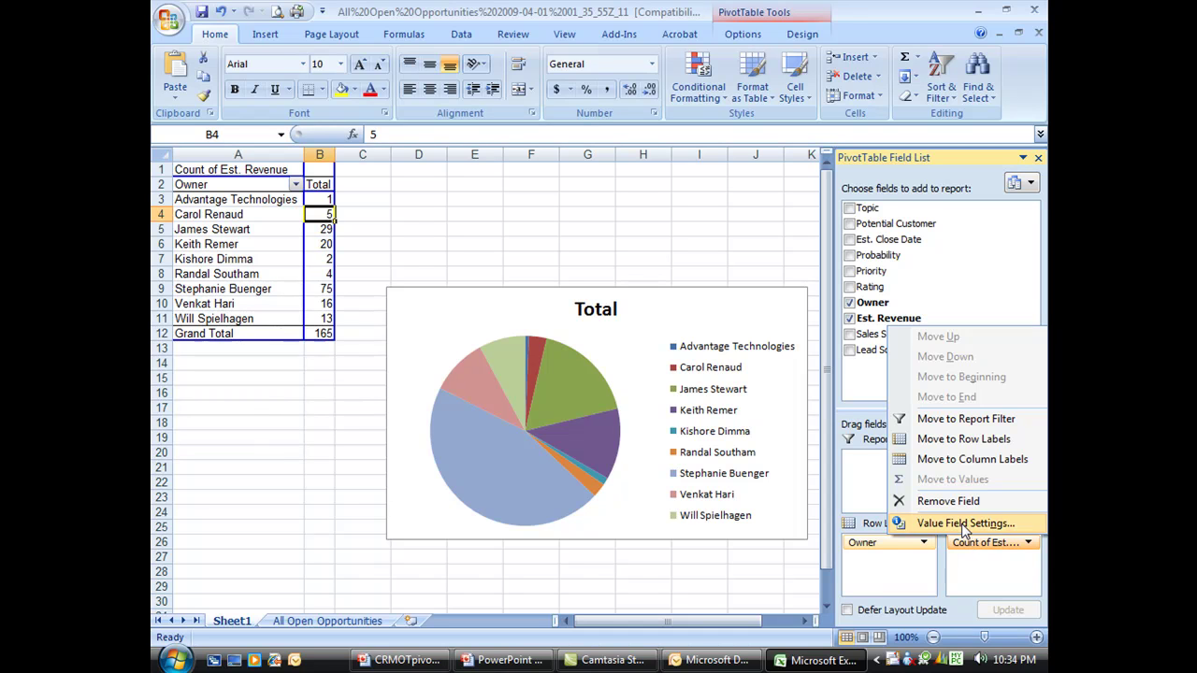
{"action": "left_click", "coordinate": [965, 525]}
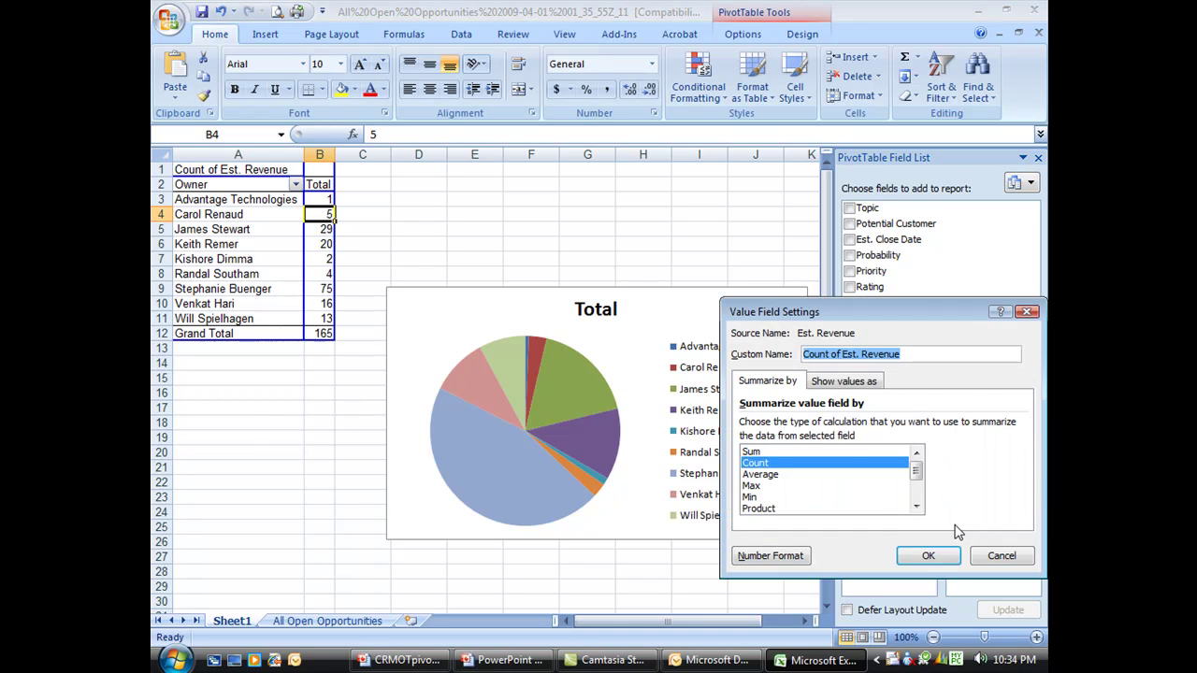
{"action": "left_click", "coordinate": [772, 453]}
{"action": "left_click", "coordinate": [925, 557]}
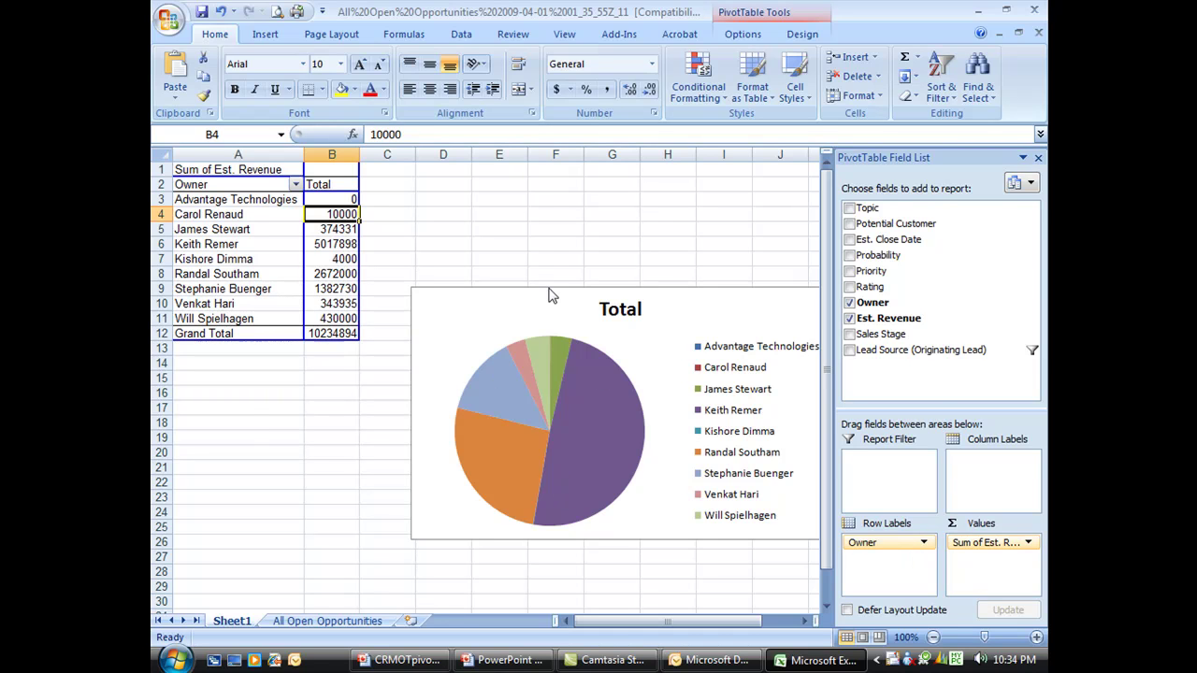
Apply a shaded multicolour chart style to the owner pie chart
{"action": "left_click", "coordinate": [801, 33]}
{"action": "left_click", "coordinate": [742, 33]}
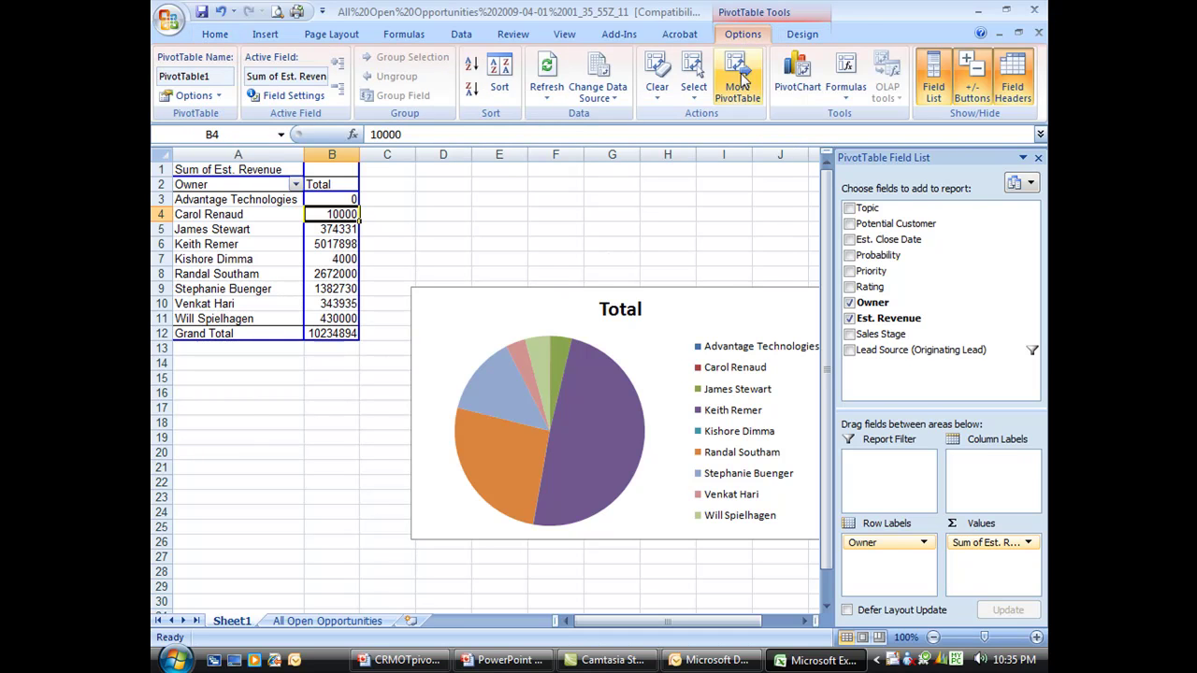
{"action": "left_click", "coordinate": [575, 304]}
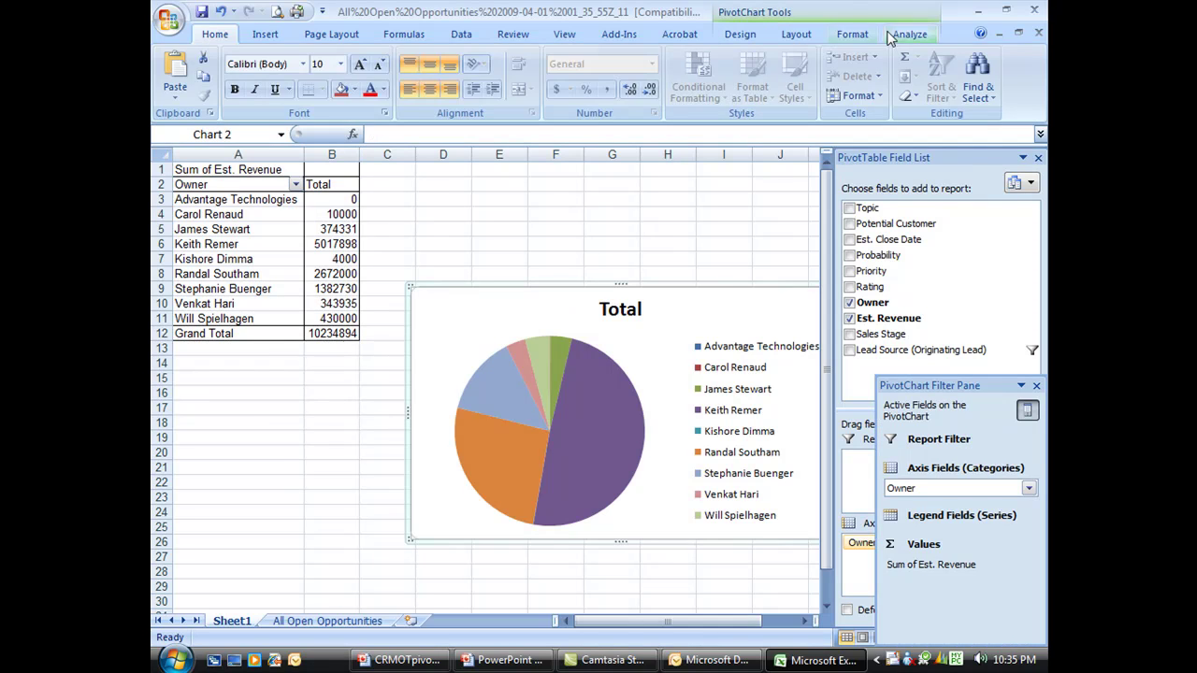
{"action": "left_click", "coordinate": [853, 35]}
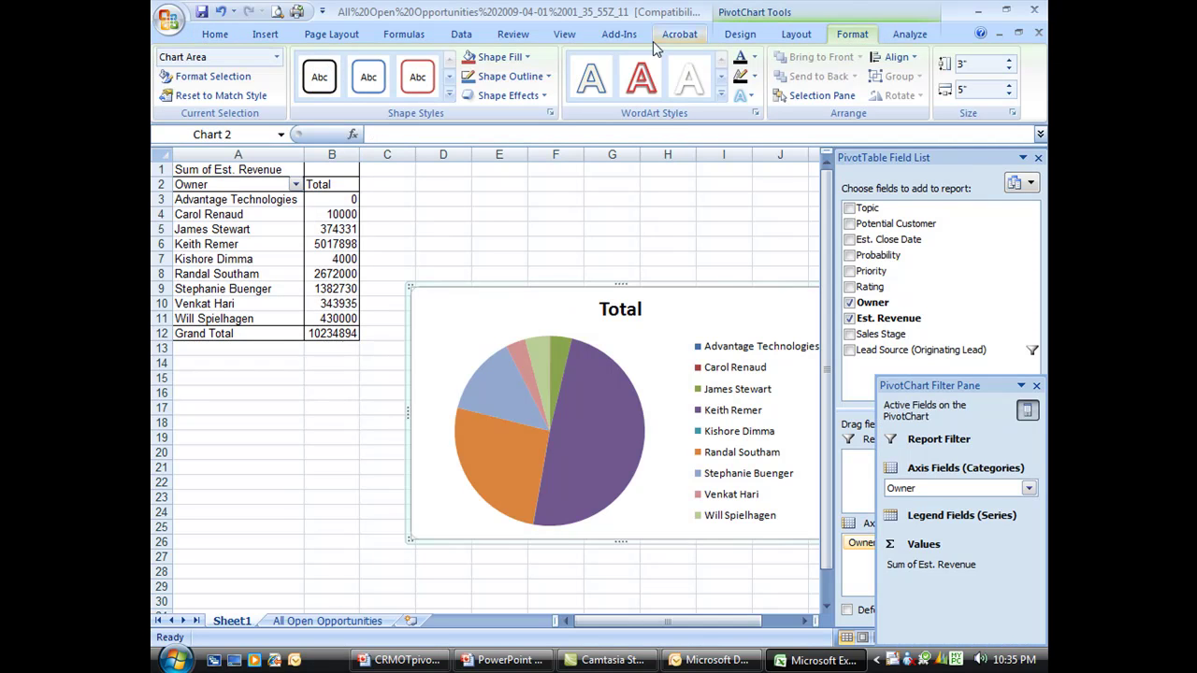
{"action": "left_click", "coordinate": [740, 34]}
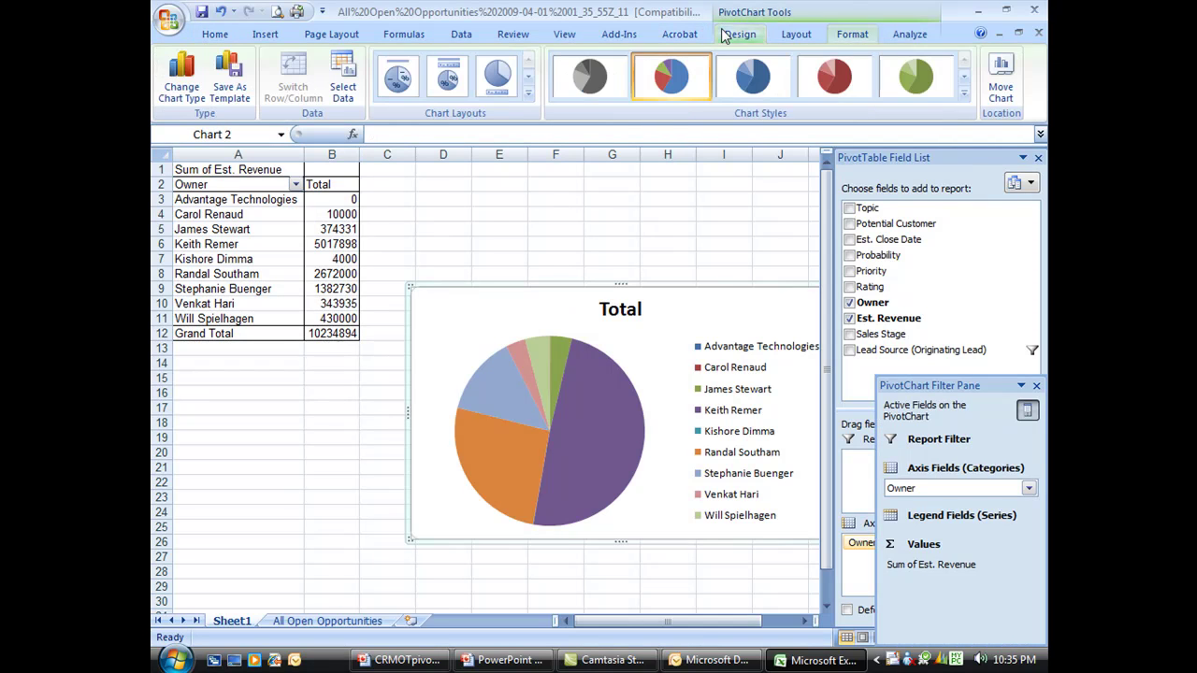
{"action": "left_click", "coordinate": [968, 99]}
{"action": "left_click", "coordinate": [510, 226]}
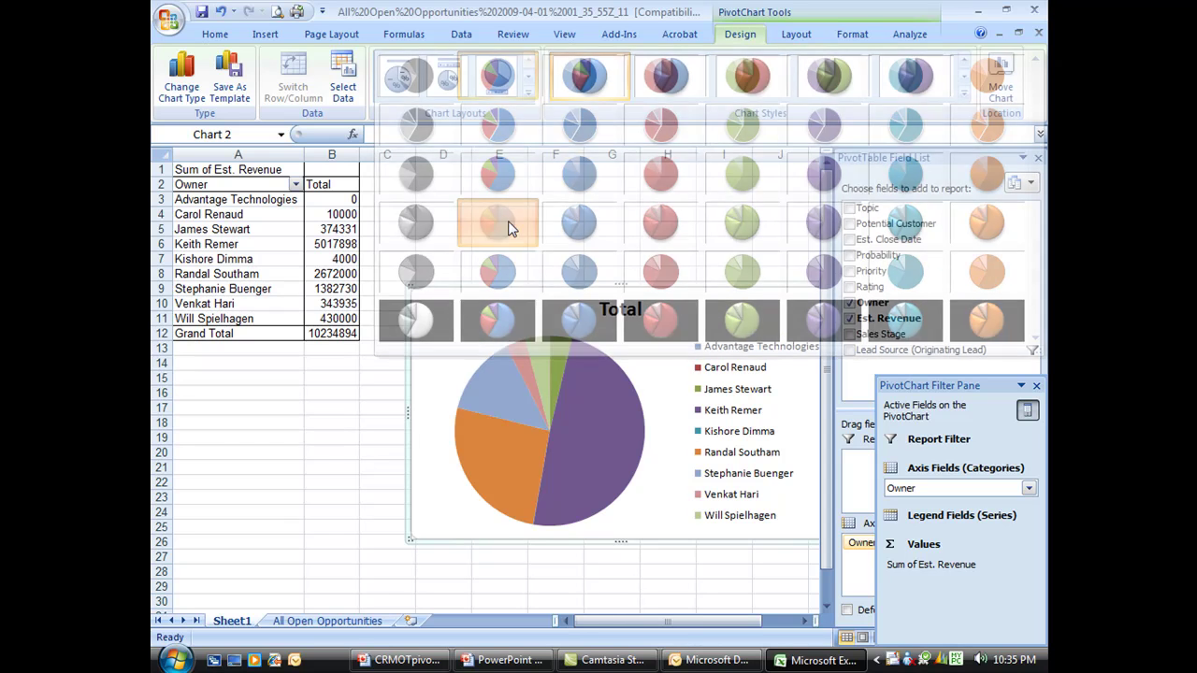
{"action": "left_click", "coordinate": [338, 528]}
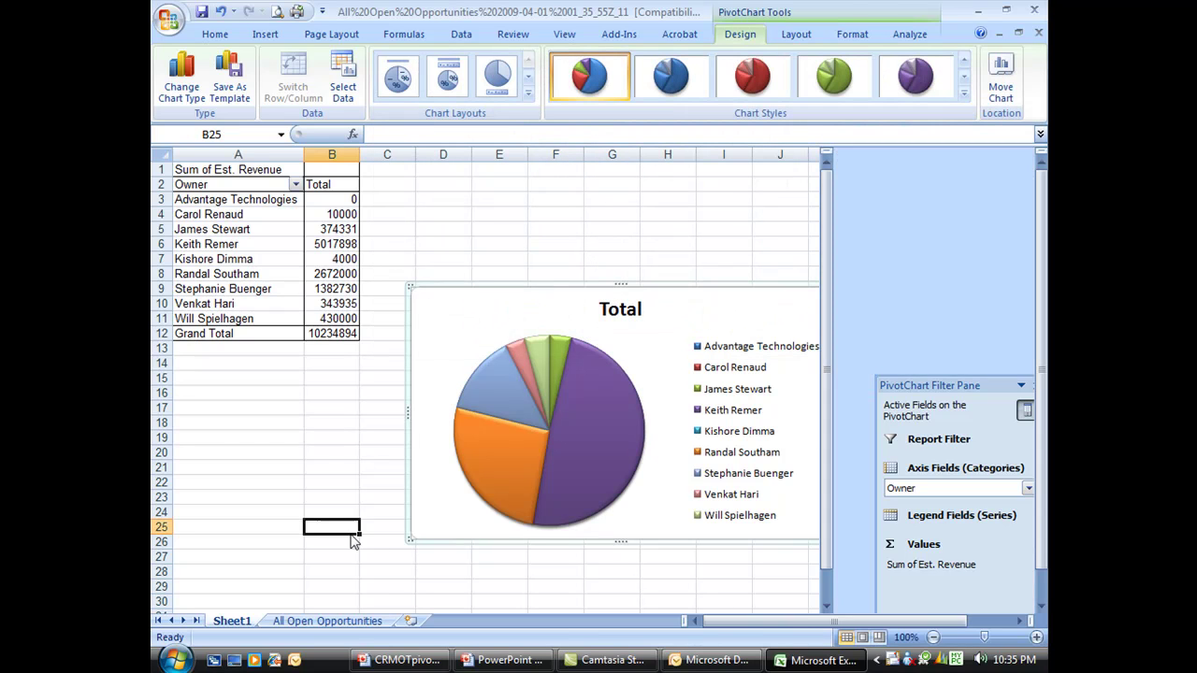
Move the pie chart up beside the table and save the workbook
{"action": "left_click_drag", "start_coordinate": [471, 330], "coordinate": [443, 227]}
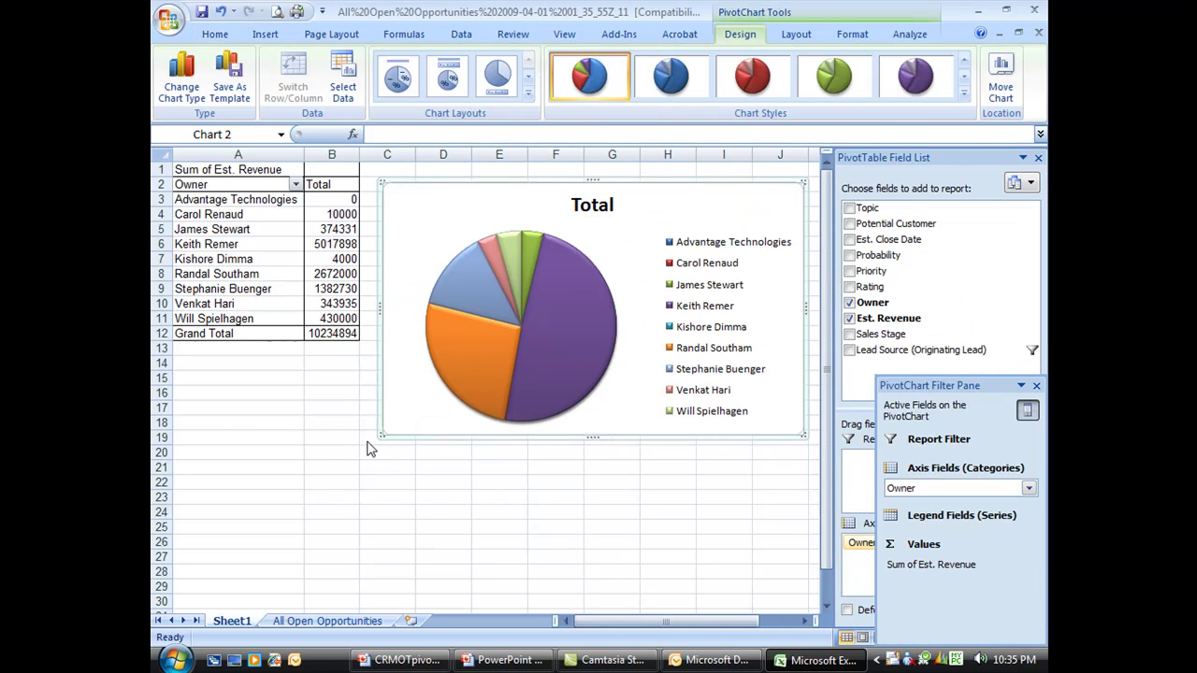
{"action": "left_click", "coordinate": [343, 519]}
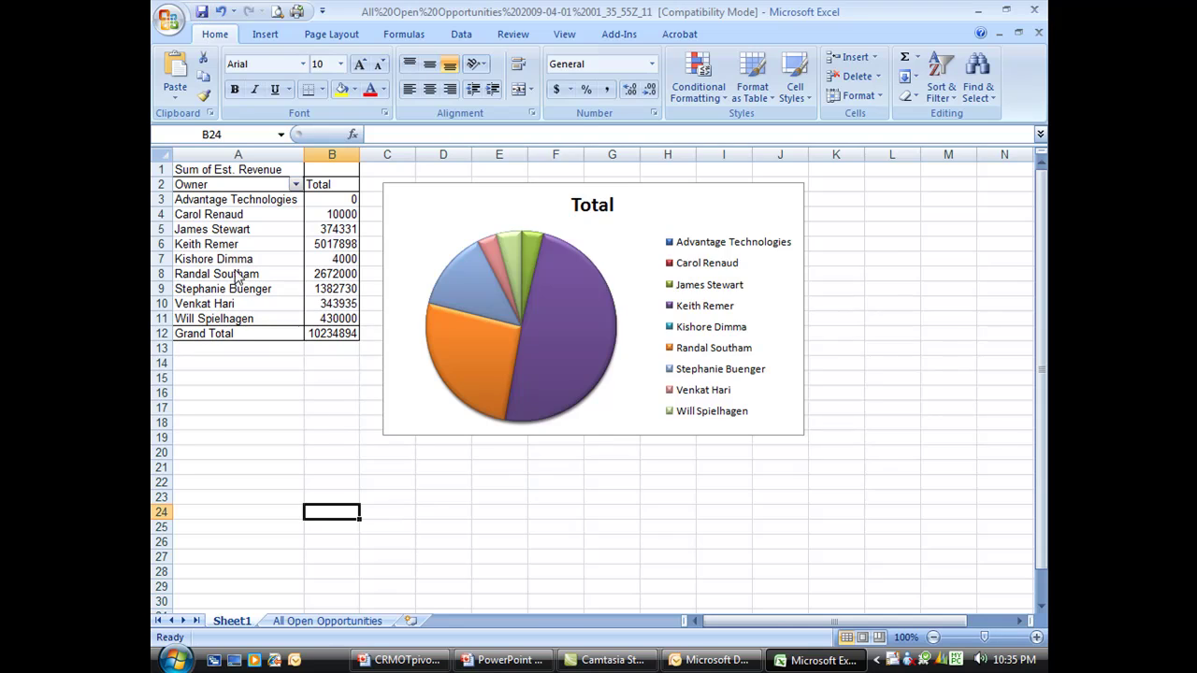
{"action": "key", "text": "F12"}
{"action": "left_click", "coordinate": [916, 574]}
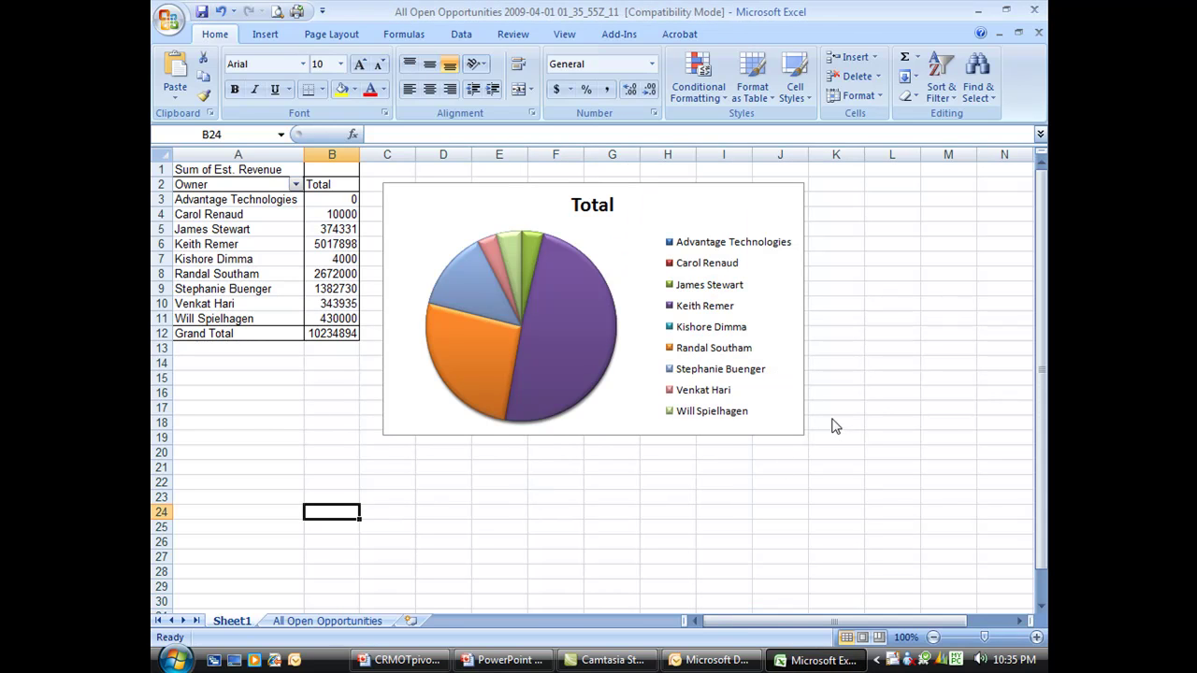
Close Excel, relaunch Excel 2007, and reopen the All Open Opportunities workbook from Recent Documents
{"action": "left_click", "coordinate": [1035, 11]}
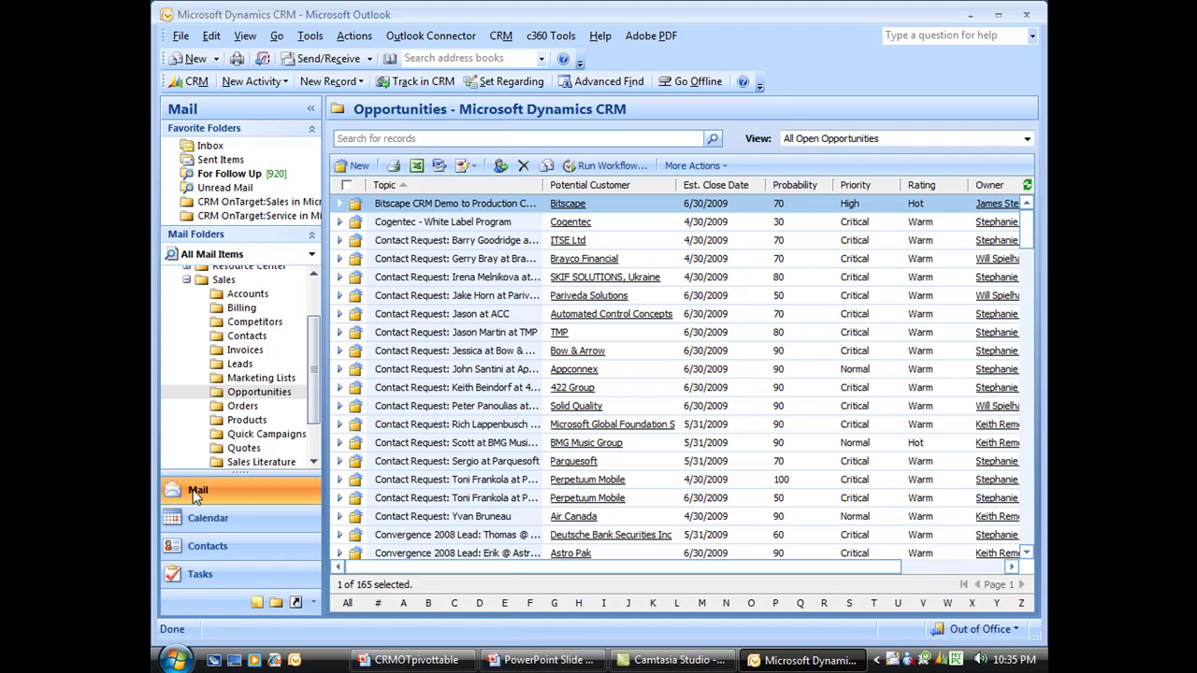
{"action": "left_click", "coordinate": [173, 660]}
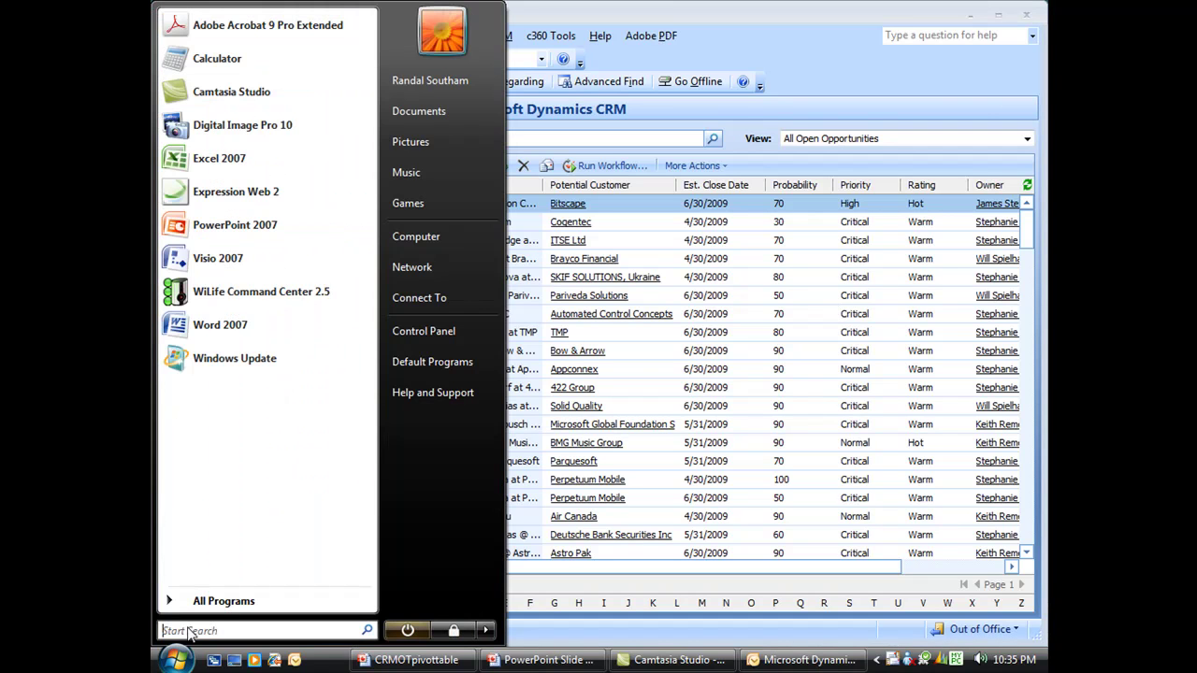
{"action": "left_click", "coordinate": [199, 161]}
{"action": "left_click", "coordinate": [168, 20]}
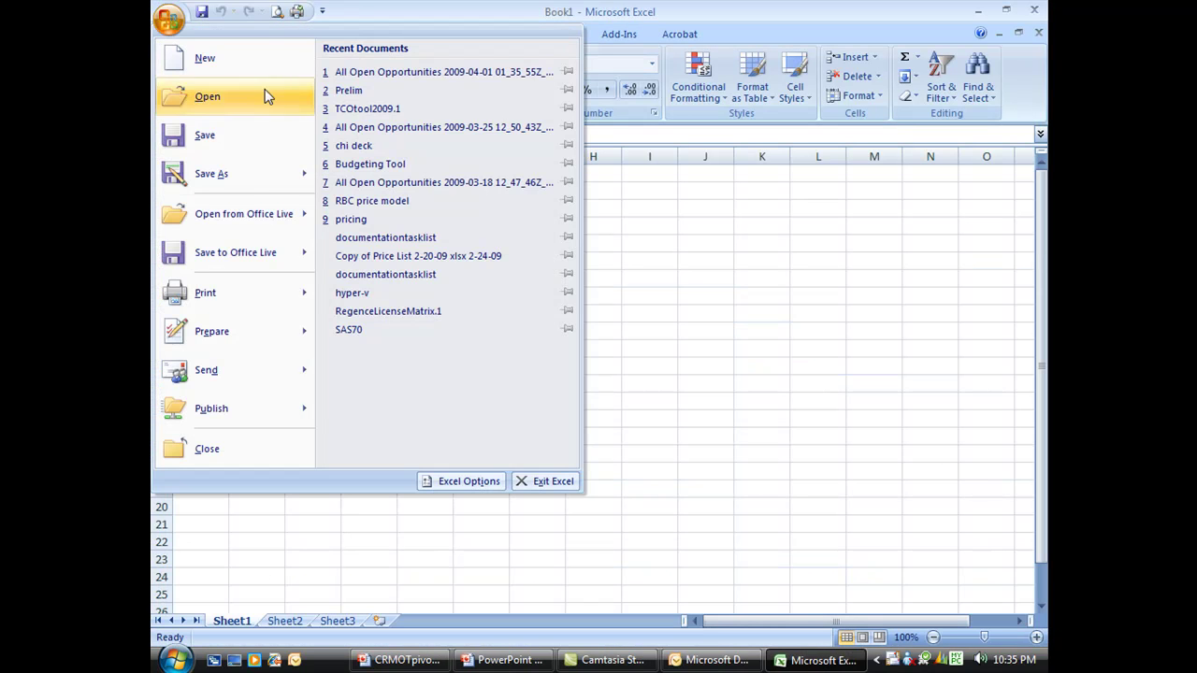
{"action": "left_click", "coordinate": [412, 72]}
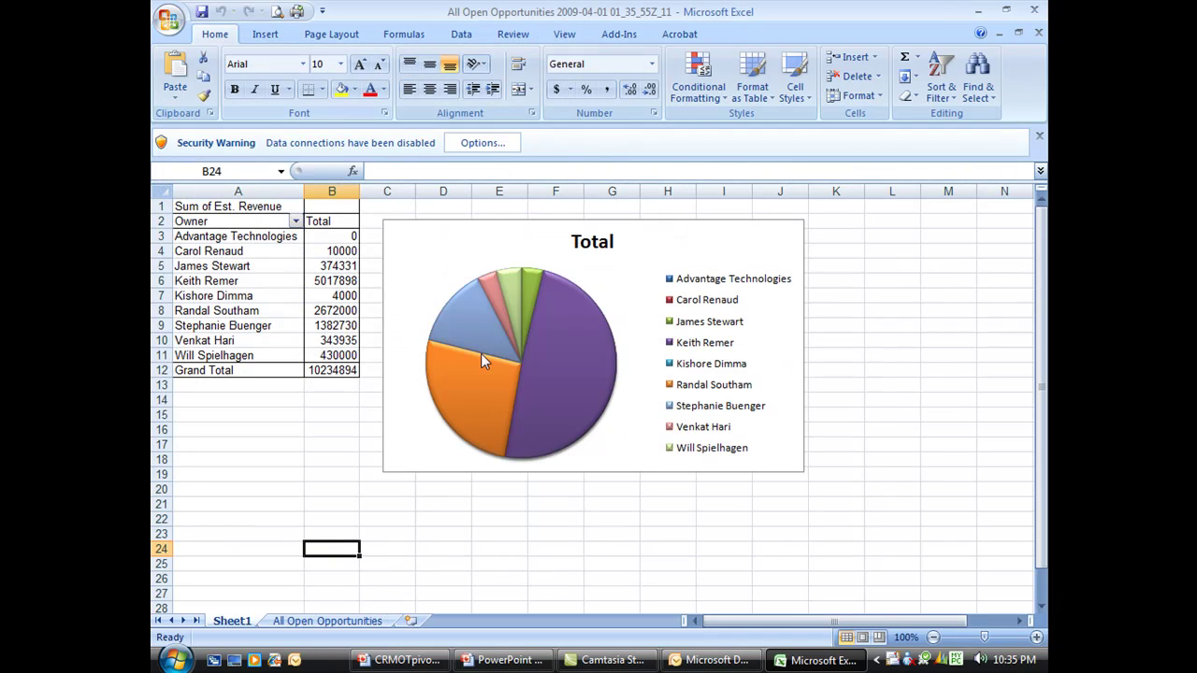
Refresh the revenue pivot table from CRM, dismissing the missing-data warning
{"action": "left_click", "coordinate": [295, 223]}
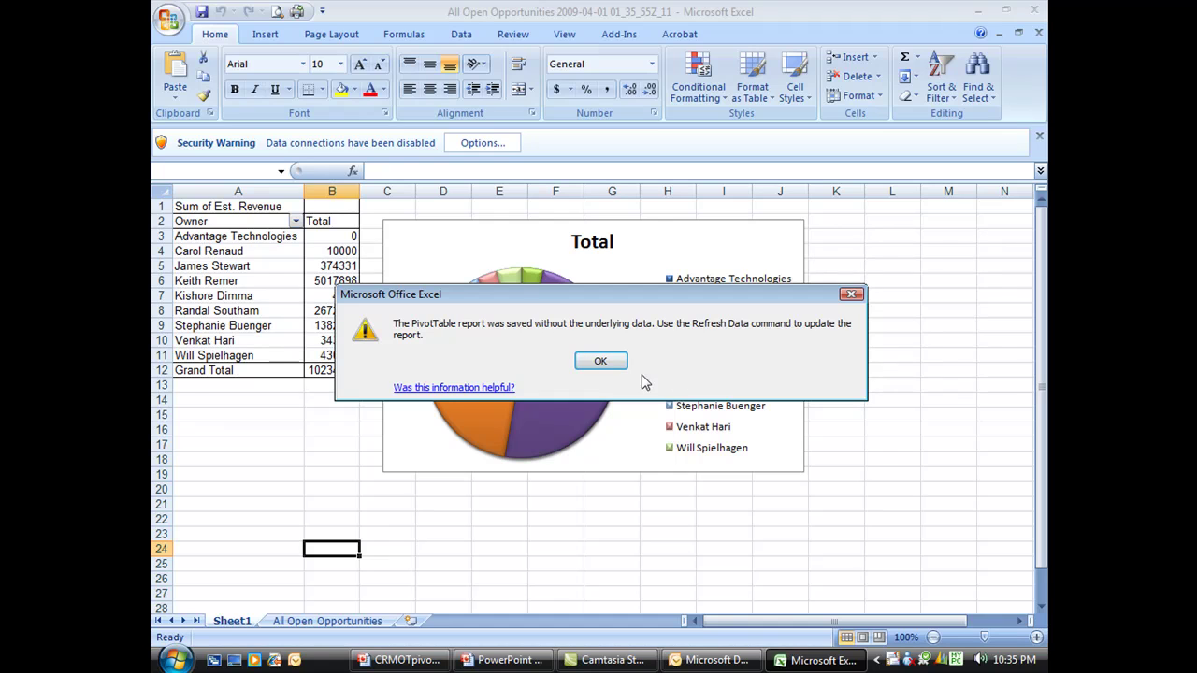
{"action": "left_click", "coordinate": [601, 362]}
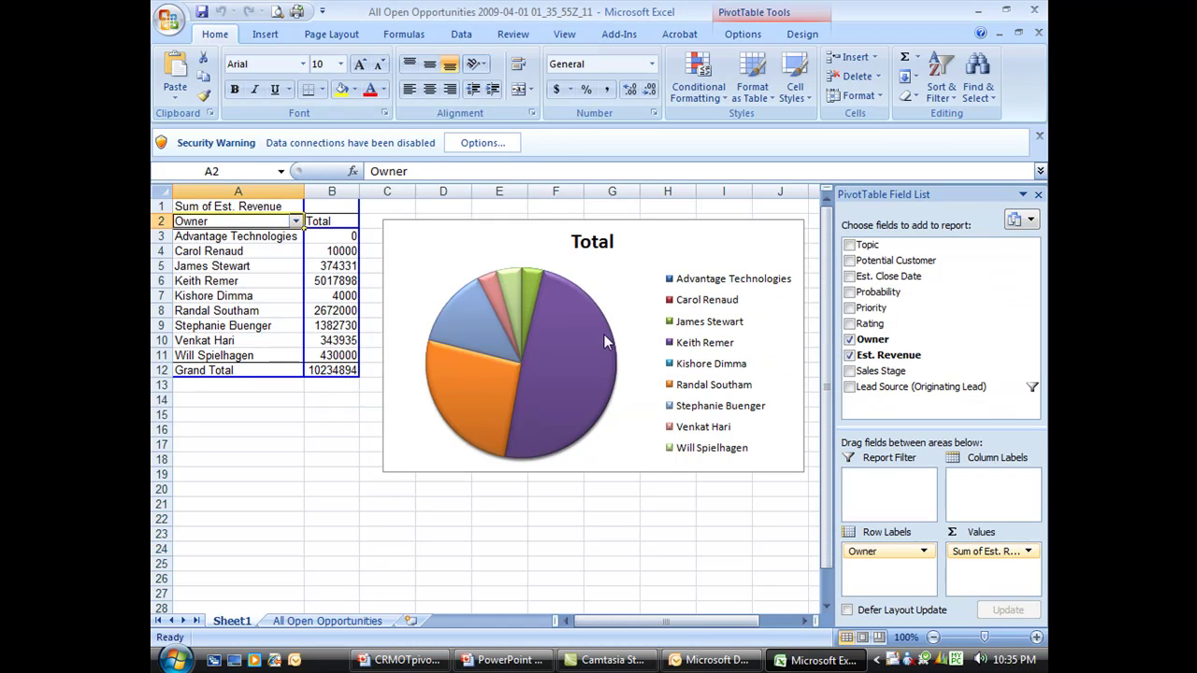
{"action": "left_click", "coordinate": [461, 35]}
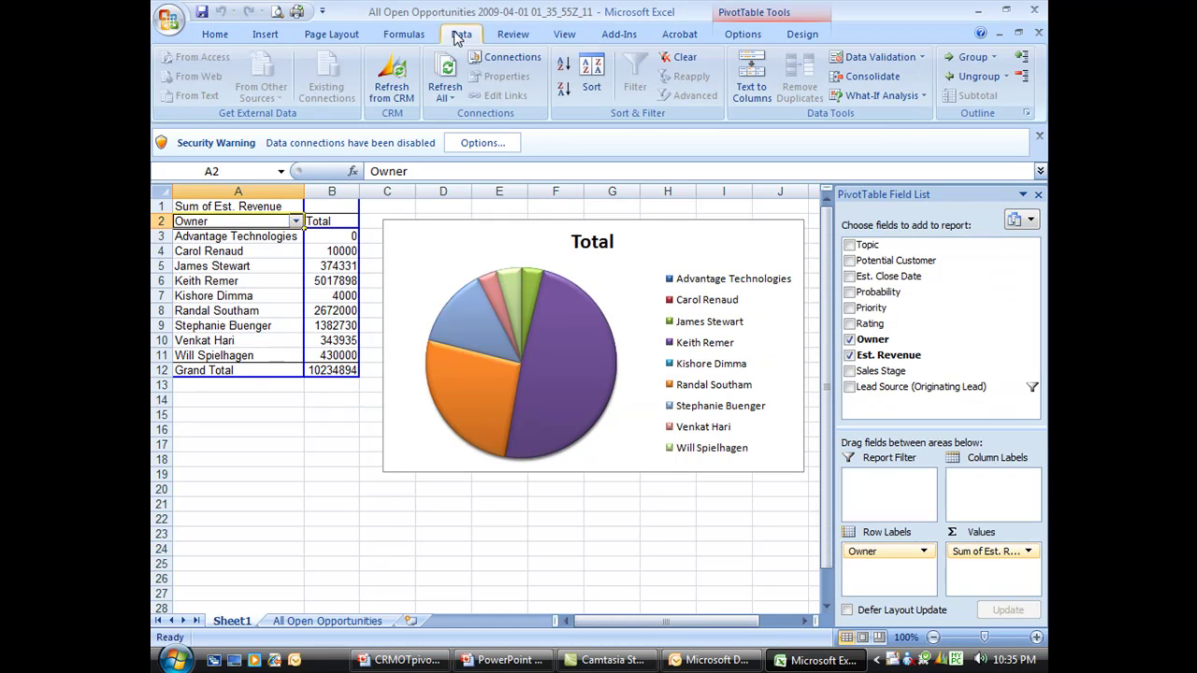
{"action": "left_click", "coordinate": [396, 99]}
Copy the revenue-by-owner pie chart and go to the Start menu to launch PowerPoint
{"action": "left_click", "coordinate": [332, 459]}
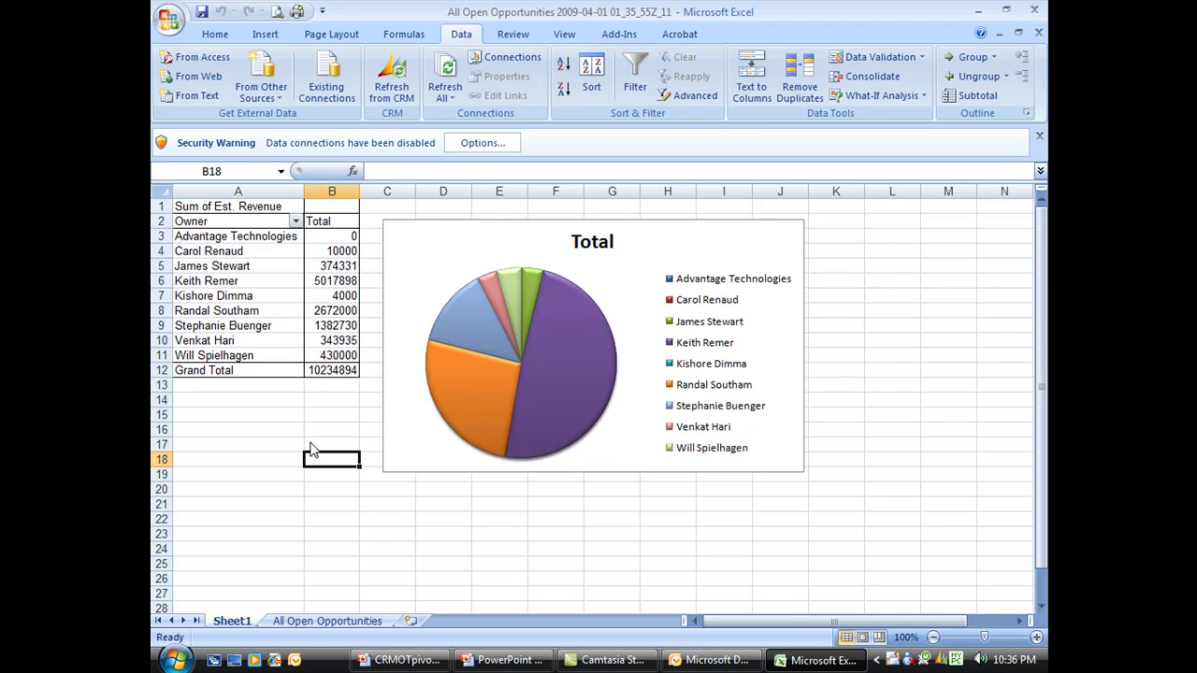
{"action": "left_click", "coordinate": [406, 459]}
{"action": "right_click", "coordinate": [406, 459]}
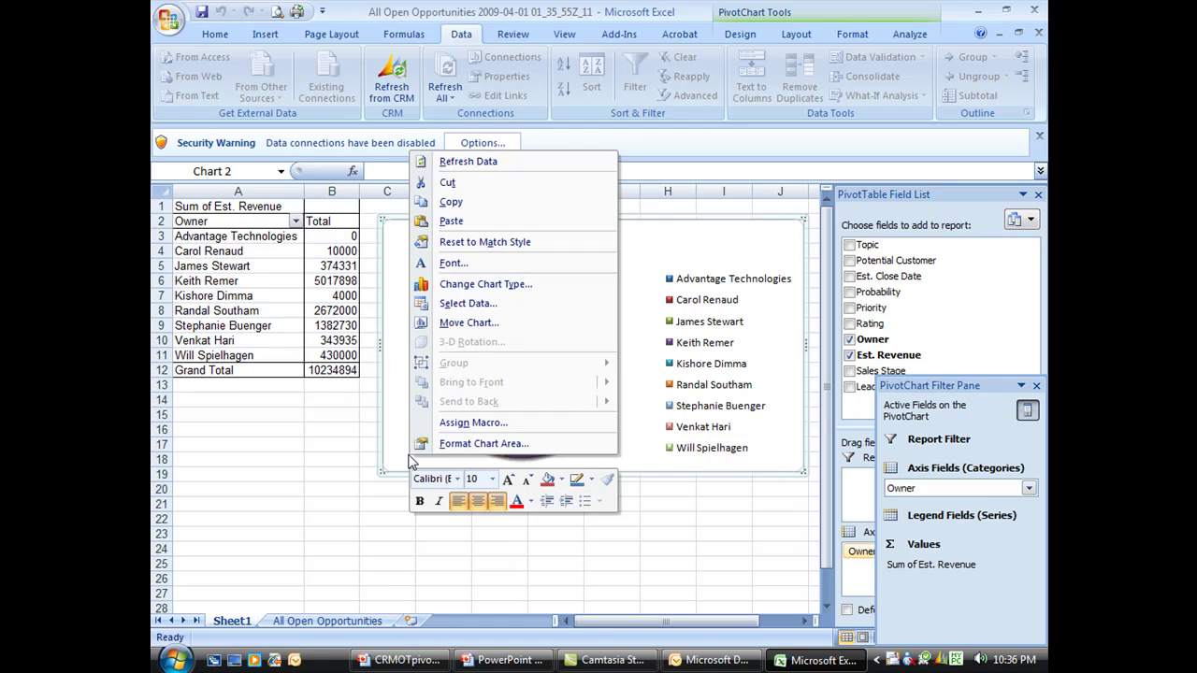
{"action": "left_click", "coordinate": [452, 203]}
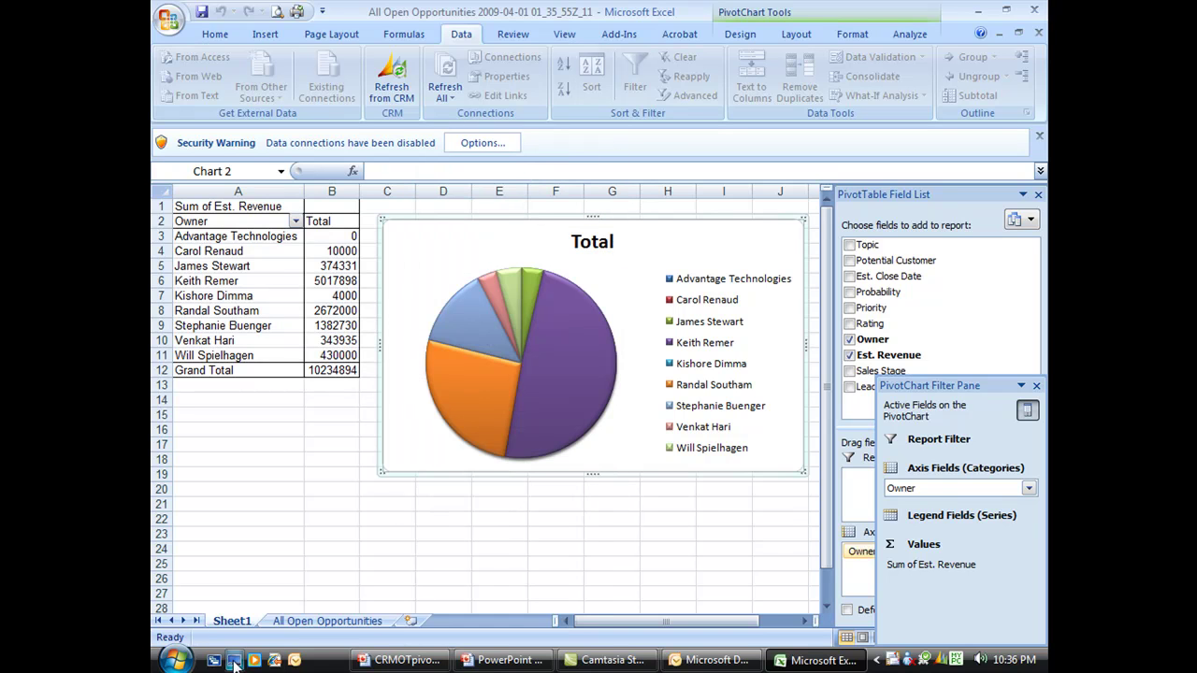
{"action": "left_click", "coordinate": [174, 659]}
Start a blank PowerPoint presentation and give its first slide the Title Only layout
{"action": "left_click", "coordinate": [226, 225]}
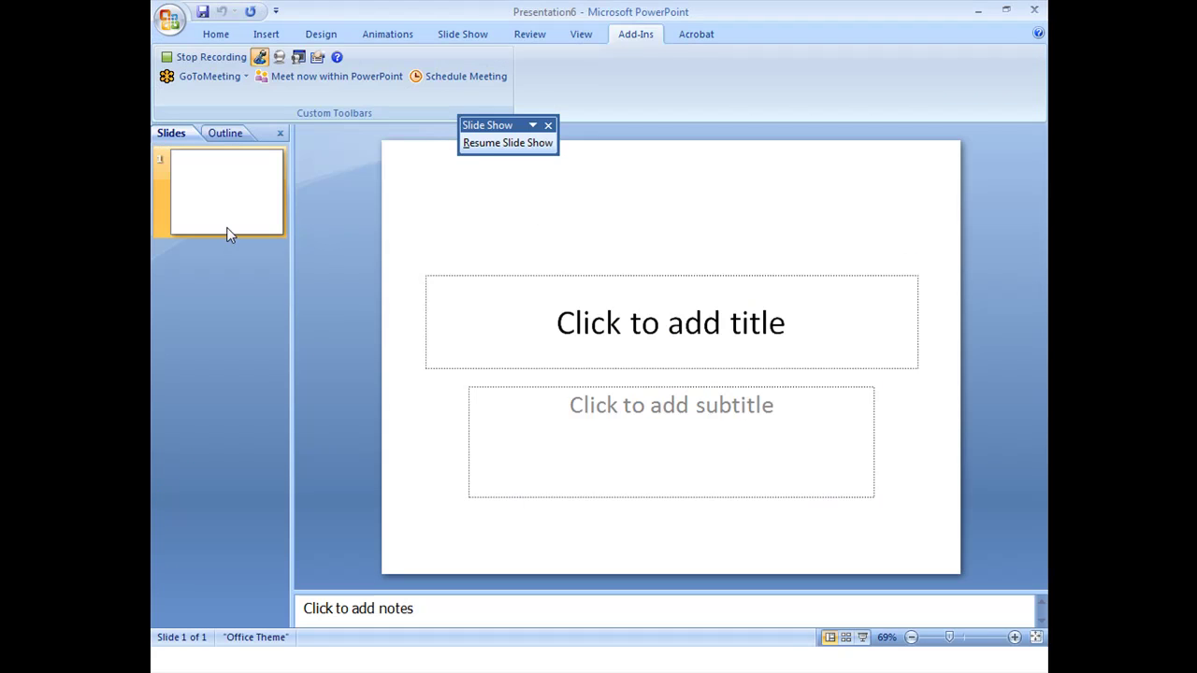
{"action": "right_click", "coordinate": [240, 212]}
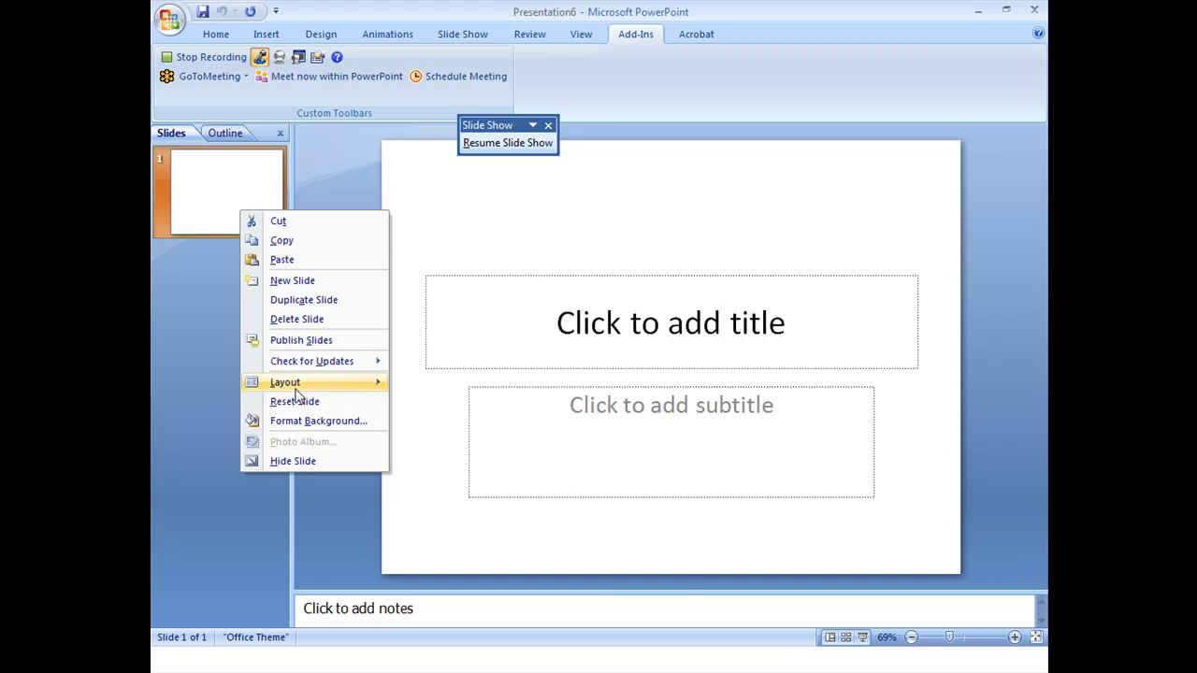
{"action": "mouse_move", "coordinate": [297, 387]}
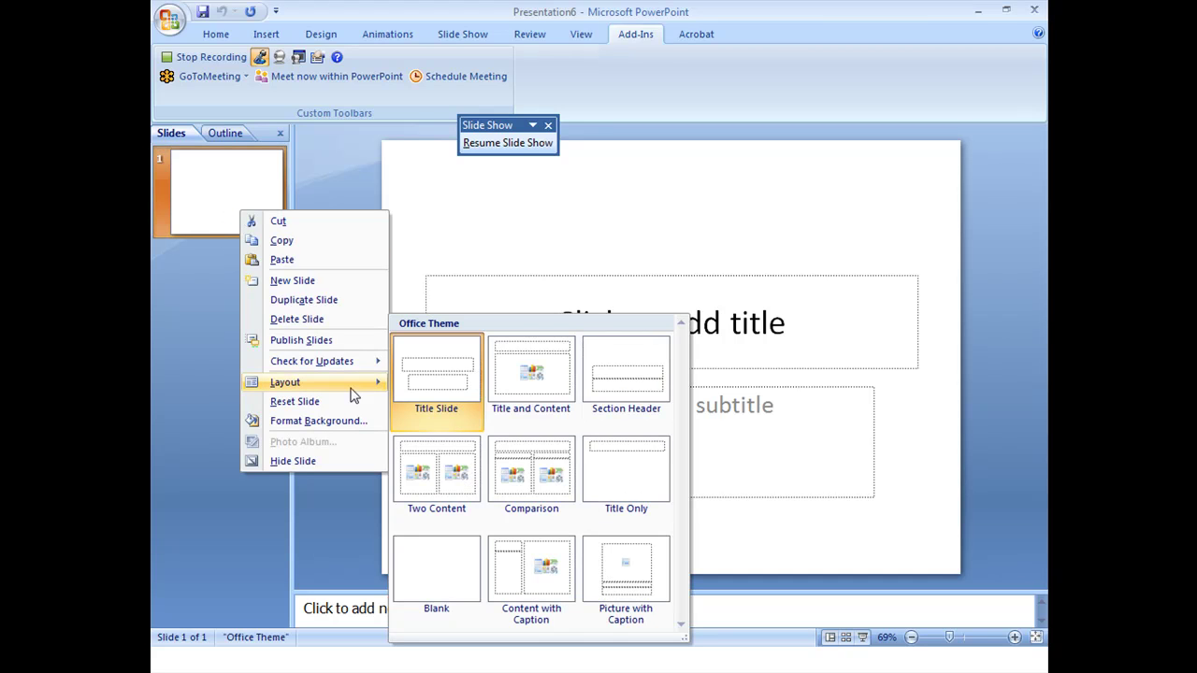
{"action": "left_click", "coordinate": [640, 455]}
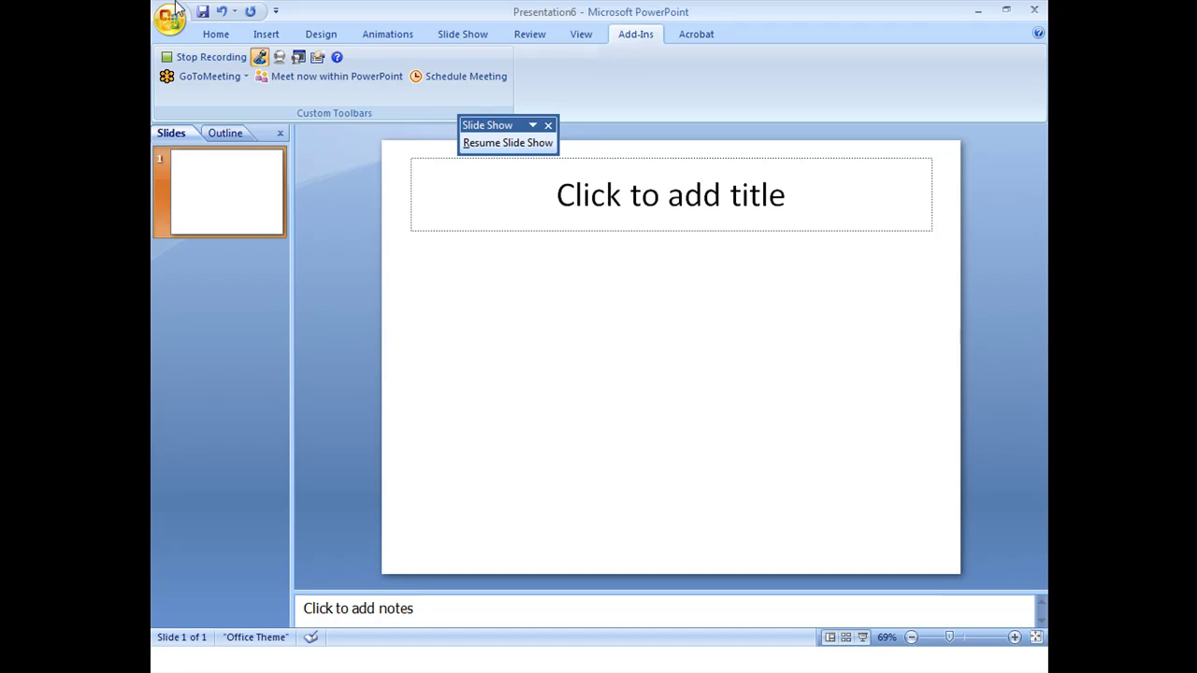
Paste Special the Excel pie chart as a Microsoft Office Graphic Object
{"action": "left_click", "coordinate": [215, 34]}
{"action": "left_click", "coordinate": [178, 96]}
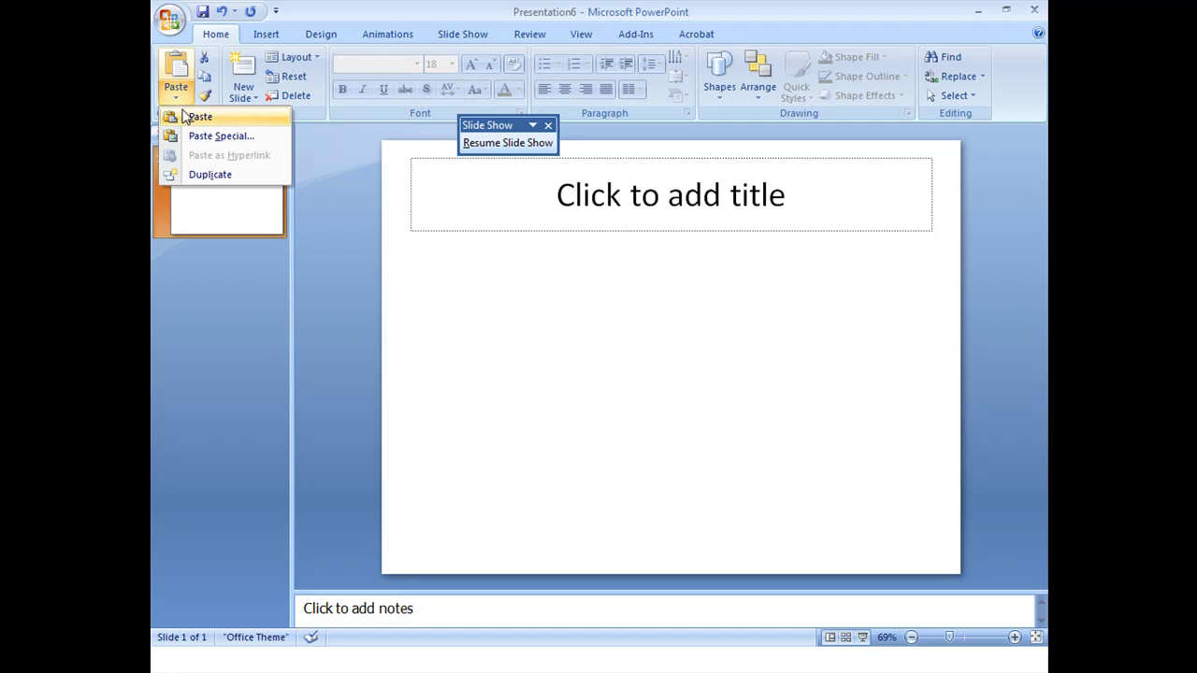
{"action": "left_click", "coordinate": [211, 135]}
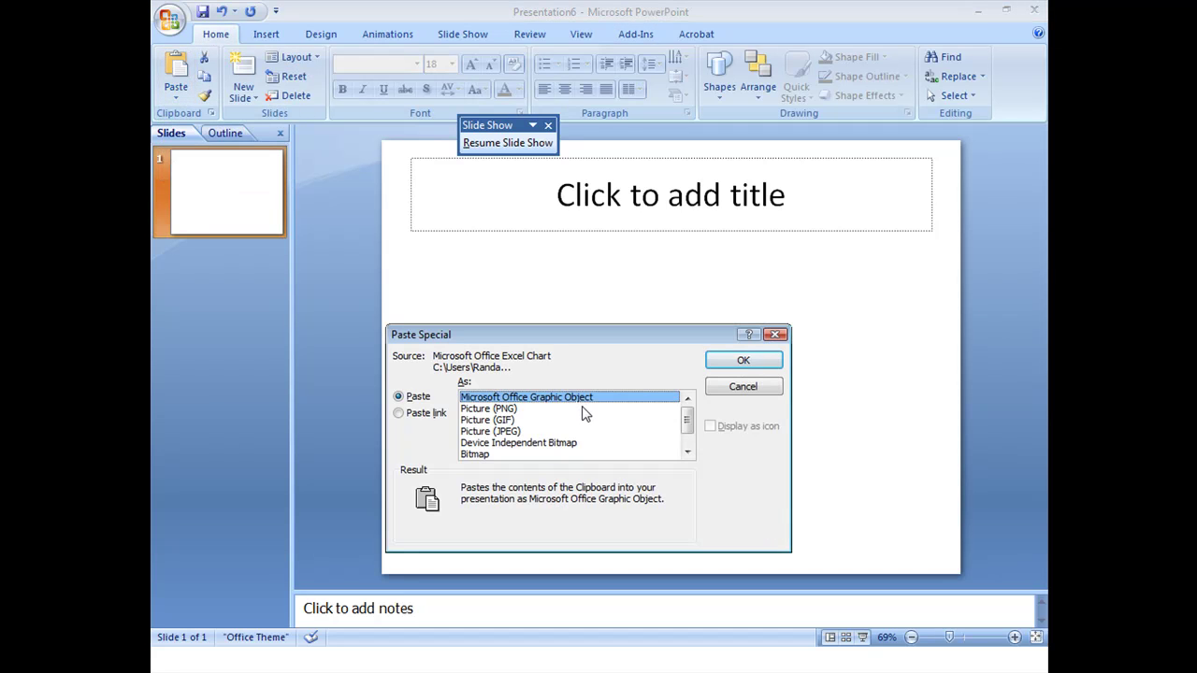
{"action": "left_click", "coordinate": [743, 361]}
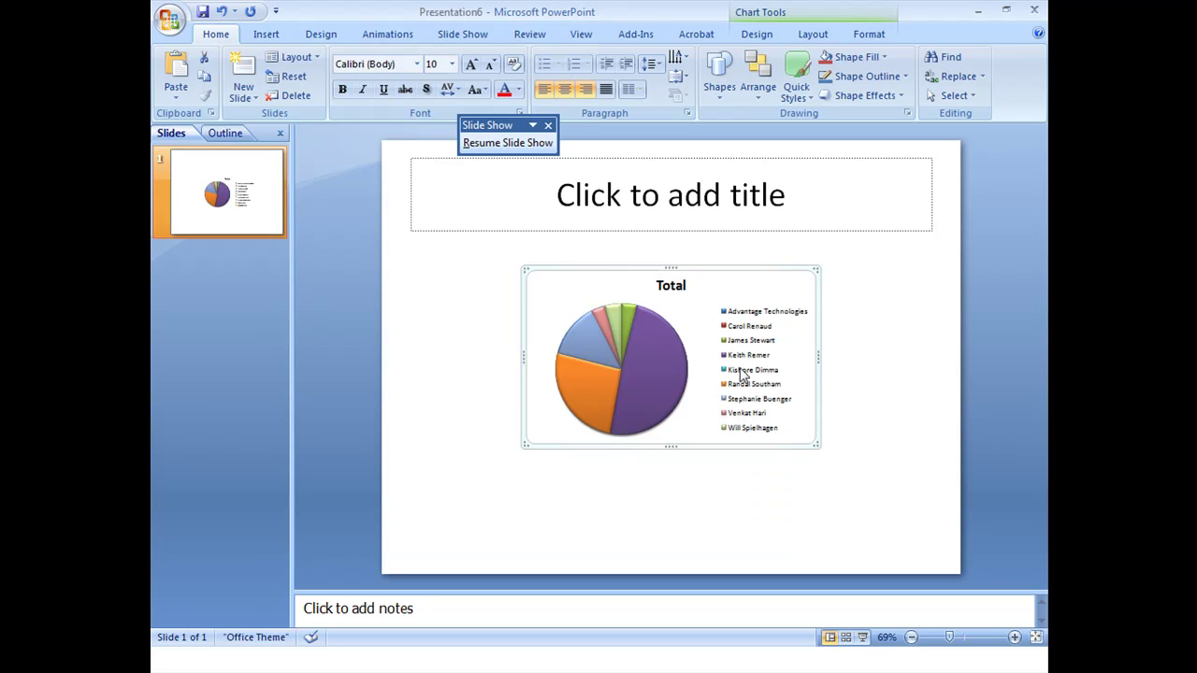
Enlarge the pasted chart to fill the slide below the title and nudge it right
{"action": "left_click_drag", "start_coordinate": [525, 448], "coordinate": [413, 548]}
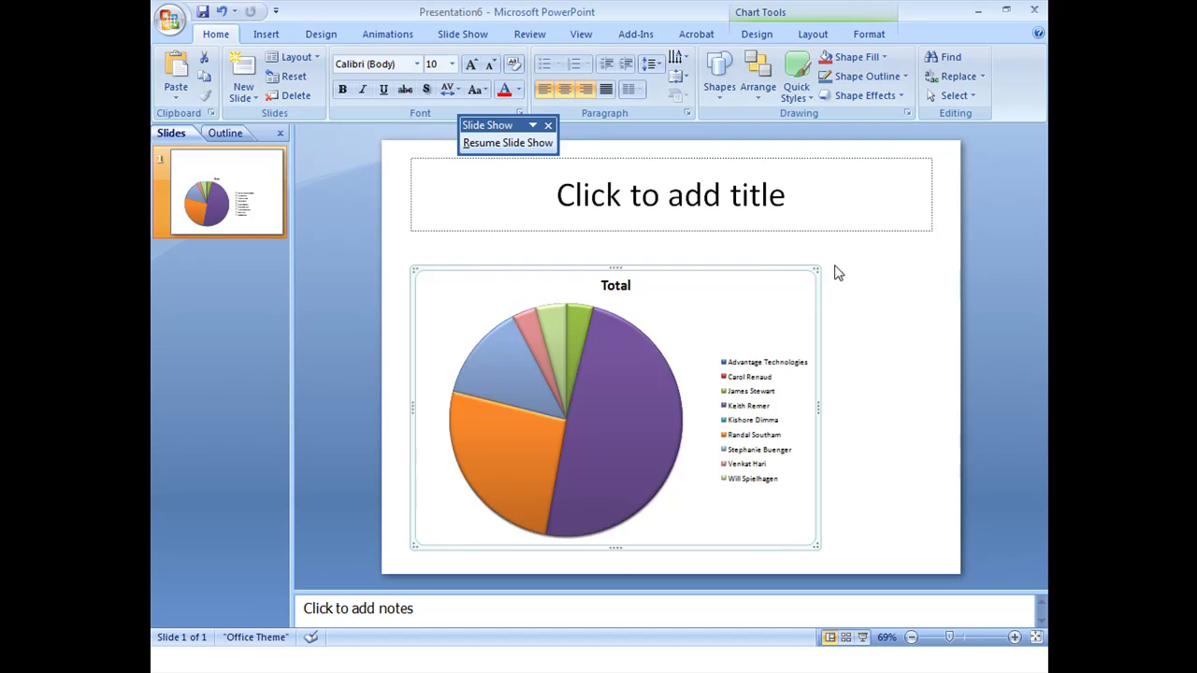
{"action": "left_click_drag", "start_coordinate": [820, 270], "coordinate": [903, 241]}
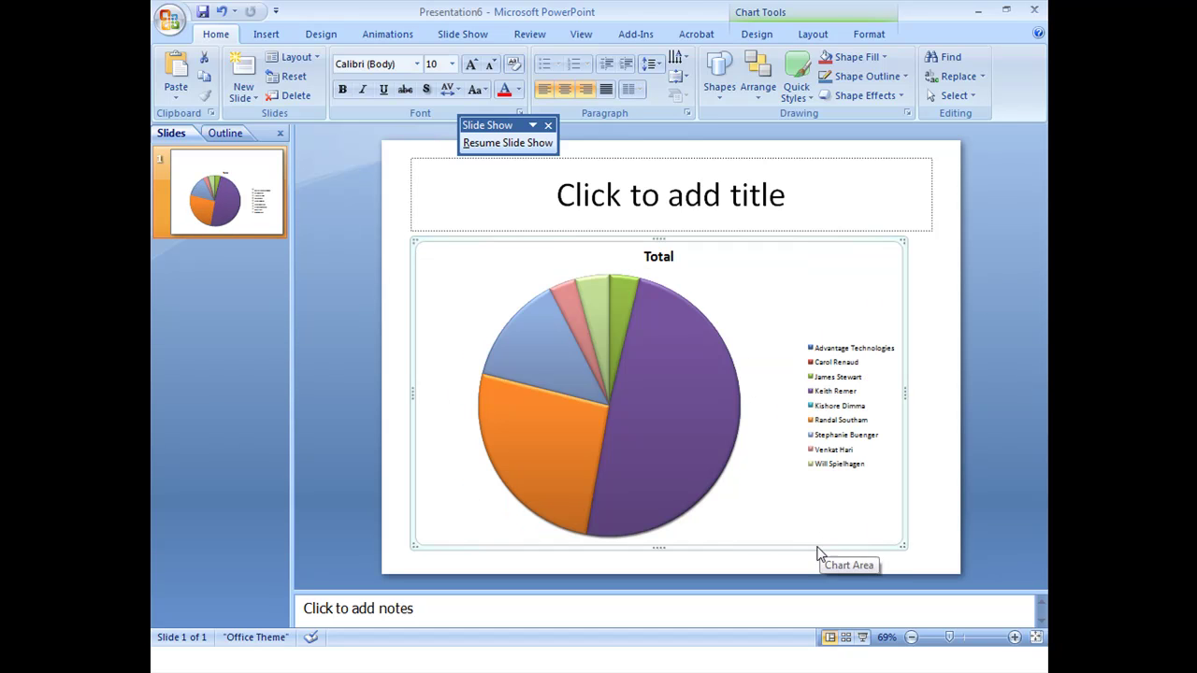
{"action": "mouse_move", "coordinate": [817, 554]}
{"action": "left_mouse_down"}
{"action": "mouse_move", "coordinate": [836, 548]}
{"action": "mouse_move", "coordinate": [829, 541]}
{"action": "left_mouse_up"}
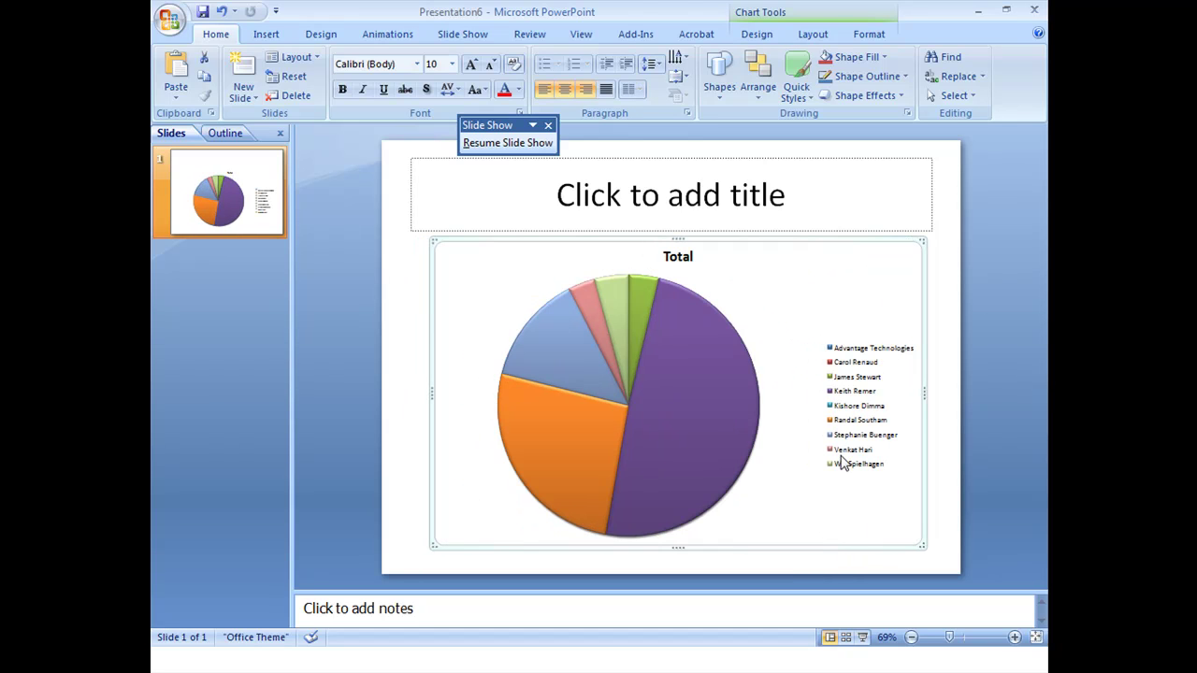
{"action": "left_click", "coordinate": [756, 36]}
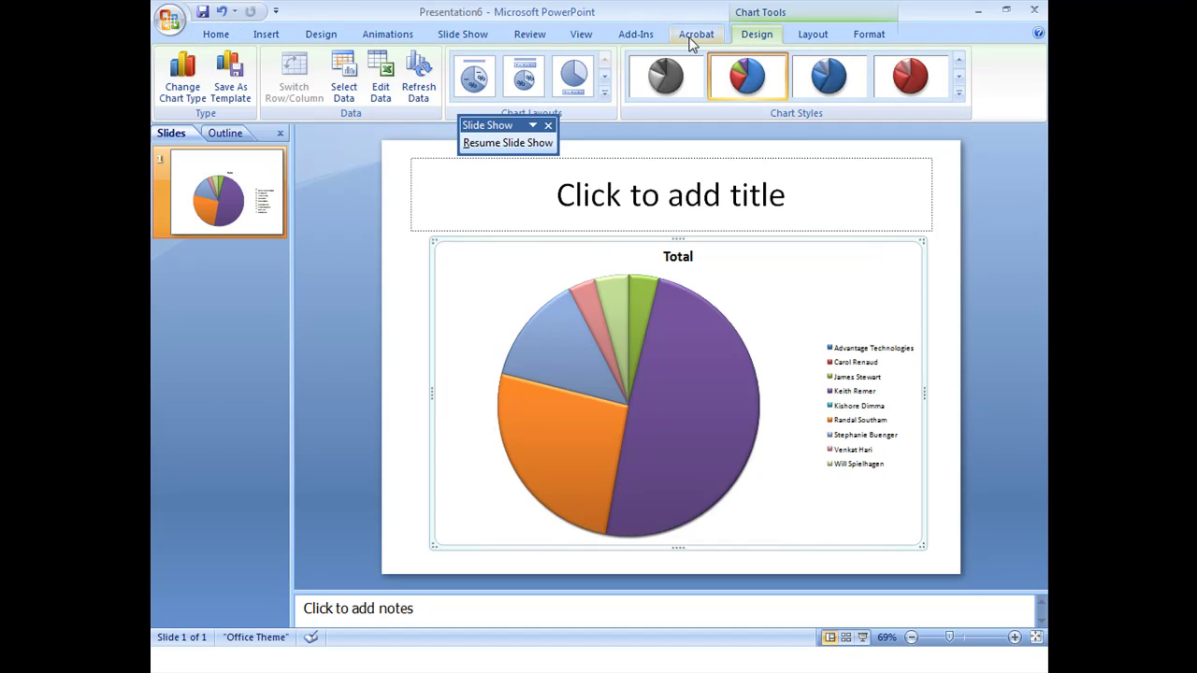
{"action": "left_click", "coordinate": [271, 231]}
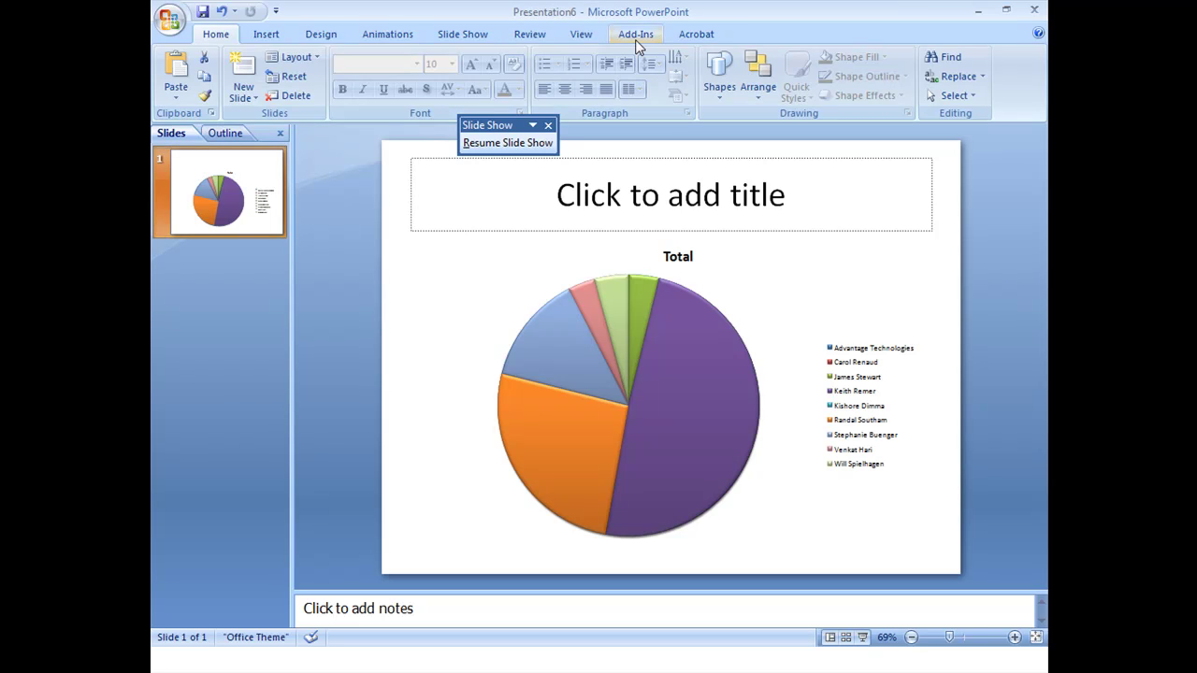
Apply the Urban theme to the presentation
{"action": "left_click", "coordinate": [316, 35]}
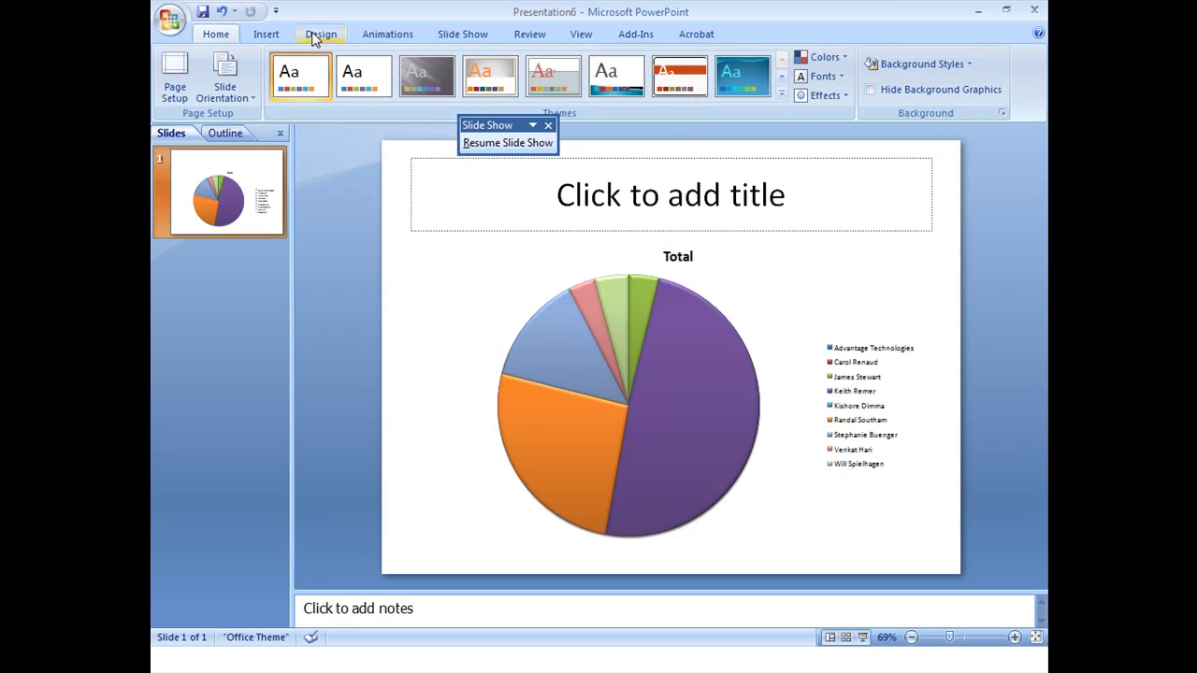
{"action": "left_click", "coordinate": [781, 91]}
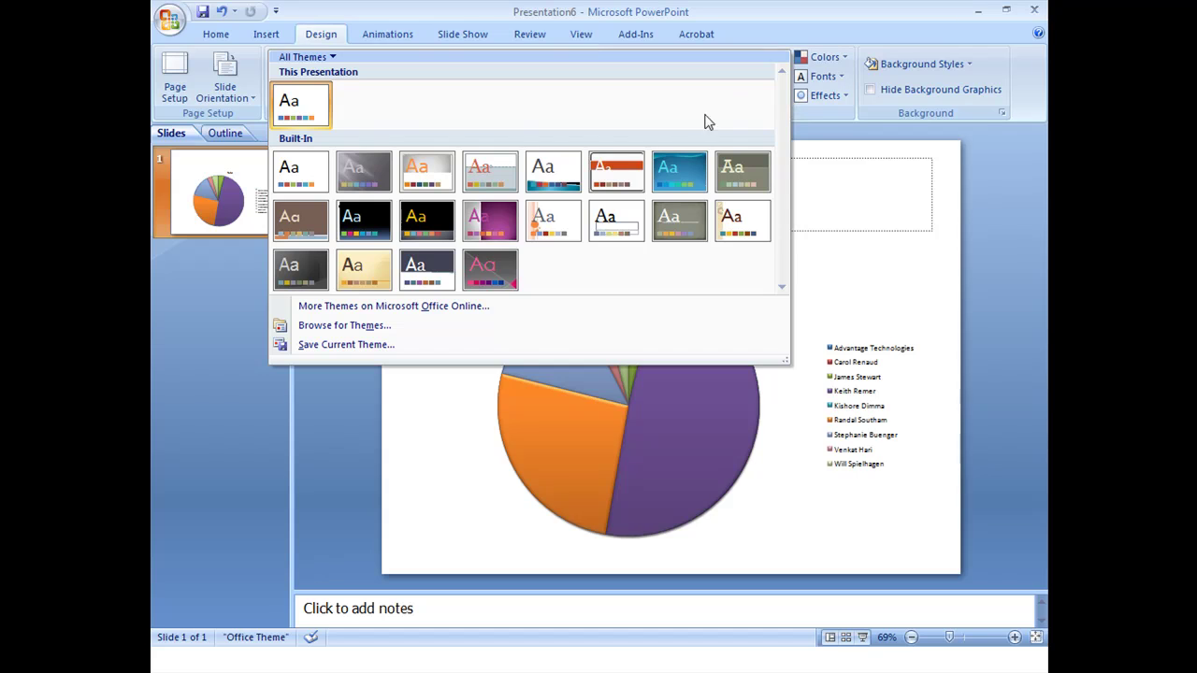
{"action": "left_click", "coordinate": [405, 279]}
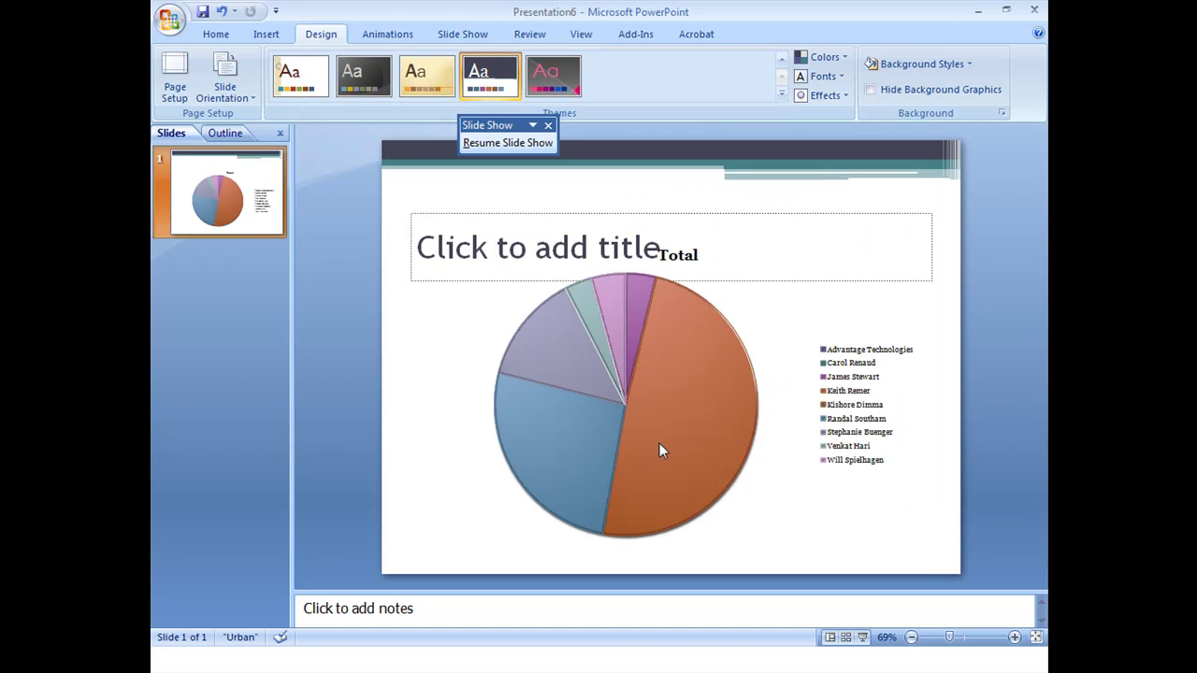
Shrink the pie chart from its top-left corner to clear the title, then select its Total title
{"action": "left_click", "coordinate": [687, 471]}
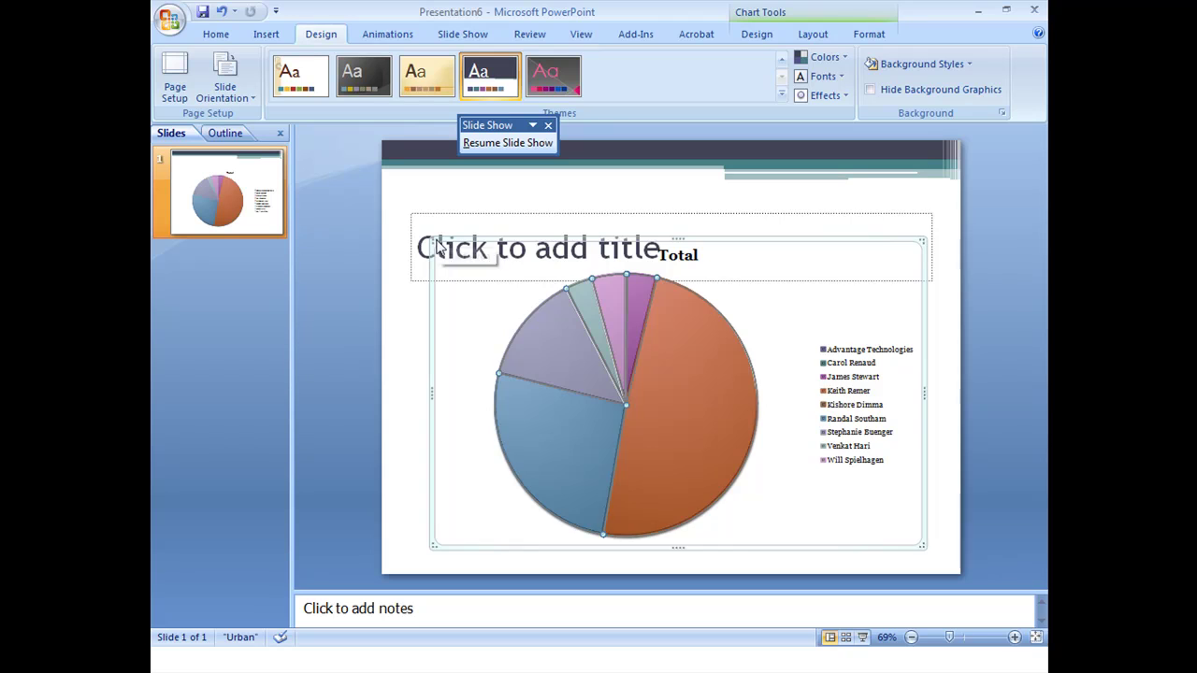
{"action": "left_click_drag", "start_coordinate": [432, 242], "coordinate": [478, 295]}
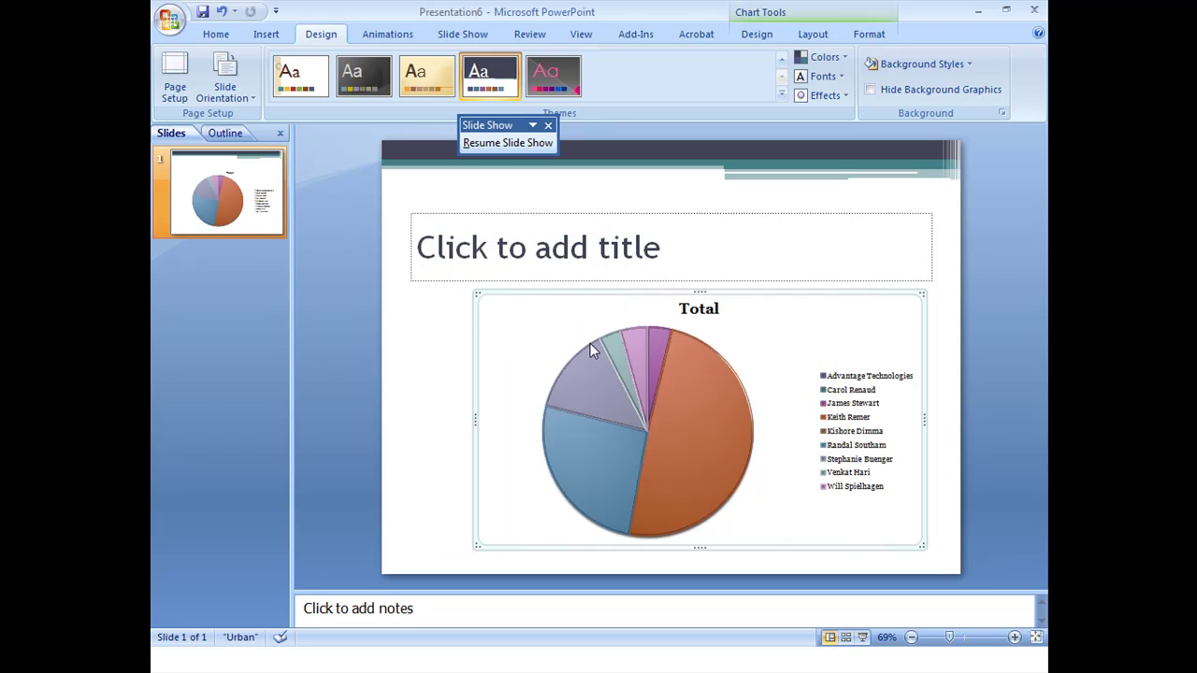
{"action": "left_click", "coordinate": [709, 314]}
Delete the chart's Total title and title the slide 'Total Revenue in Pipeline'
{"action": "key", "text": "Delete"}
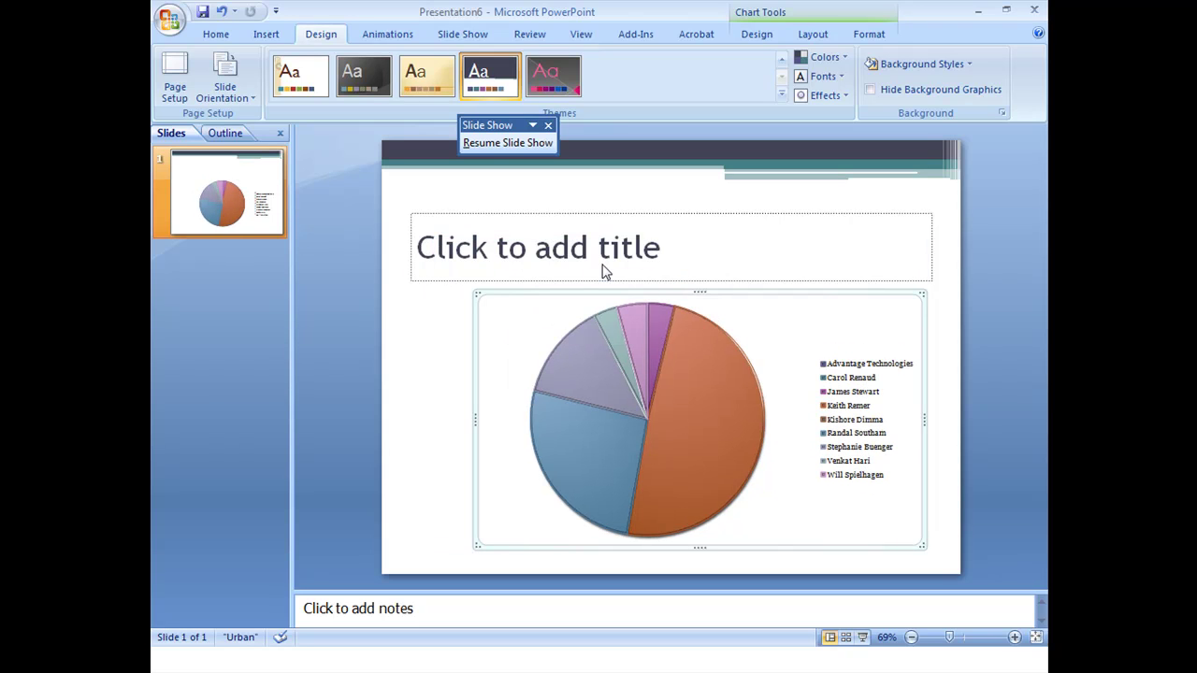
{"action": "left_click", "coordinate": [602, 271]}
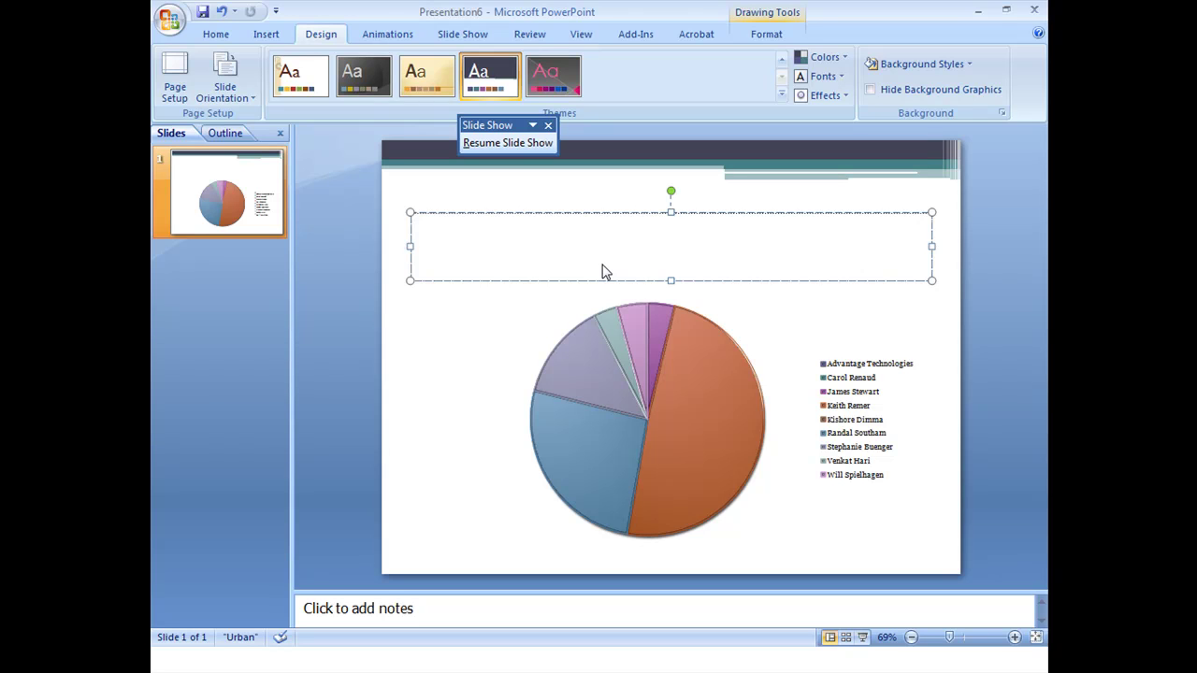
{"action": "type", "text": "To"}
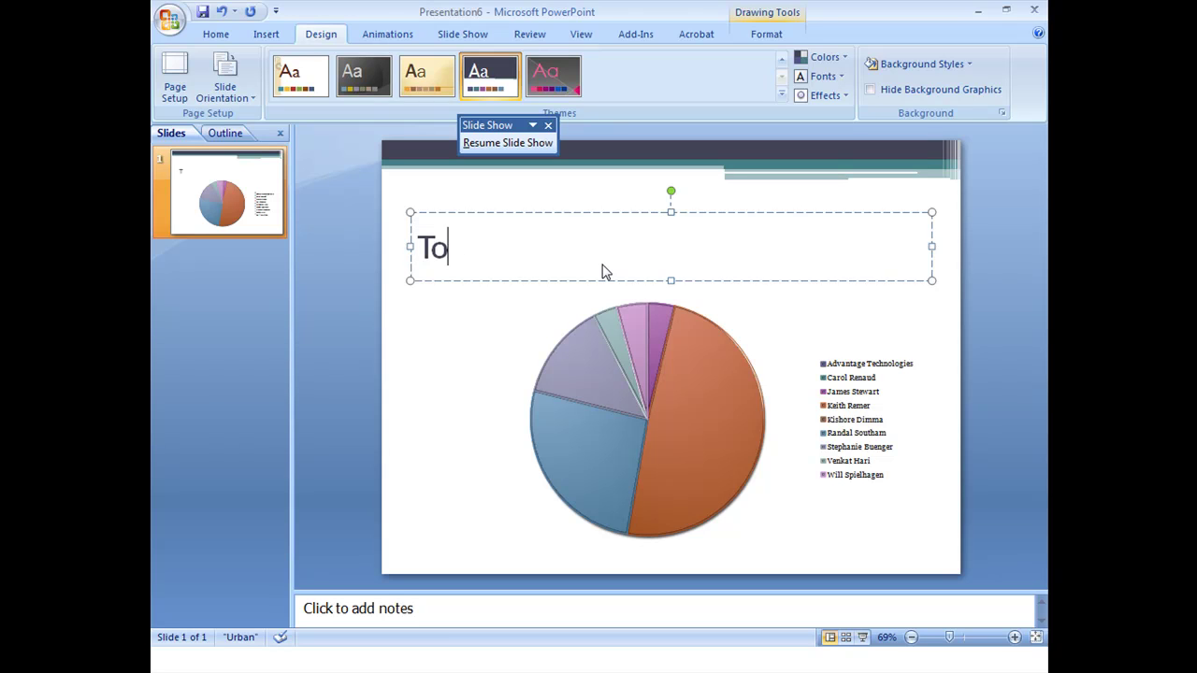
{"action": "type", "text": "tal Revem"}
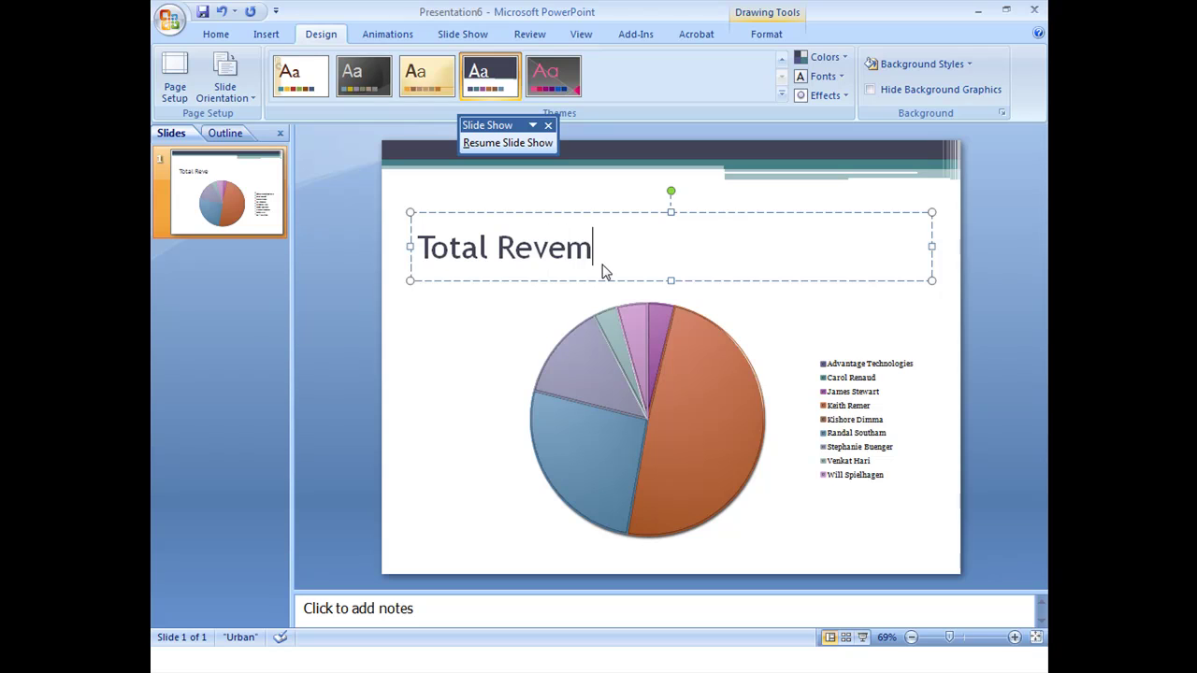
{"action": "key", "text": "BackSpace"}
{"action": "type", "text": "nue in"}
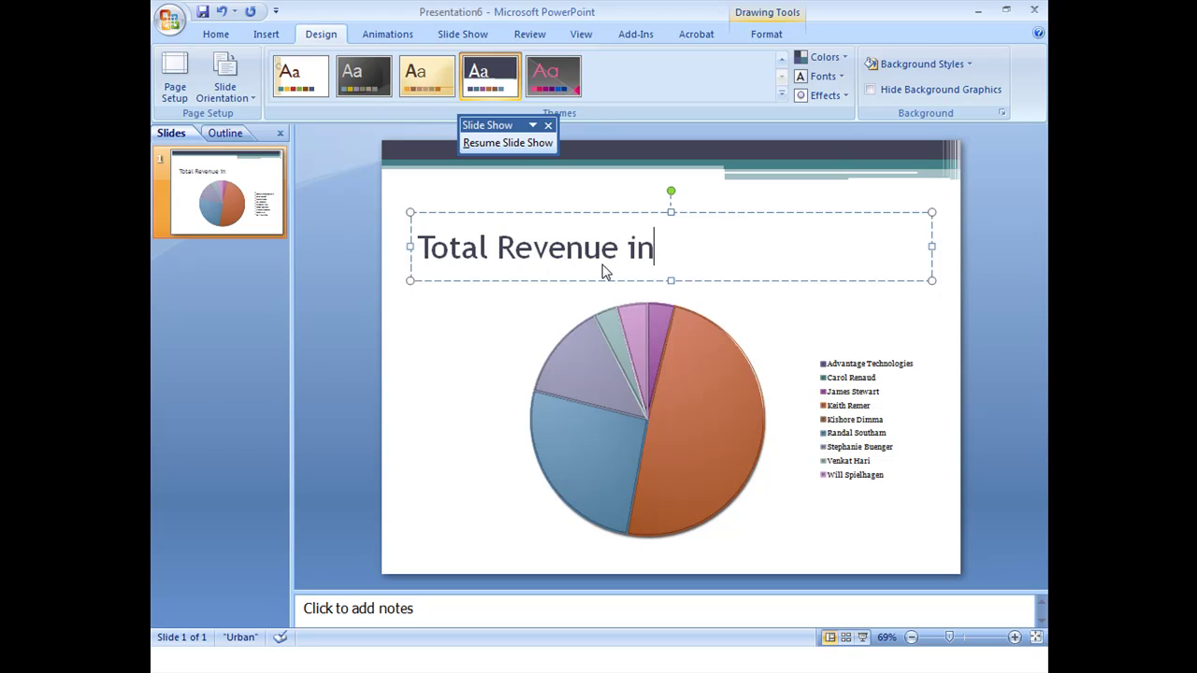
{"action": "type", "text": " Pipeline"}
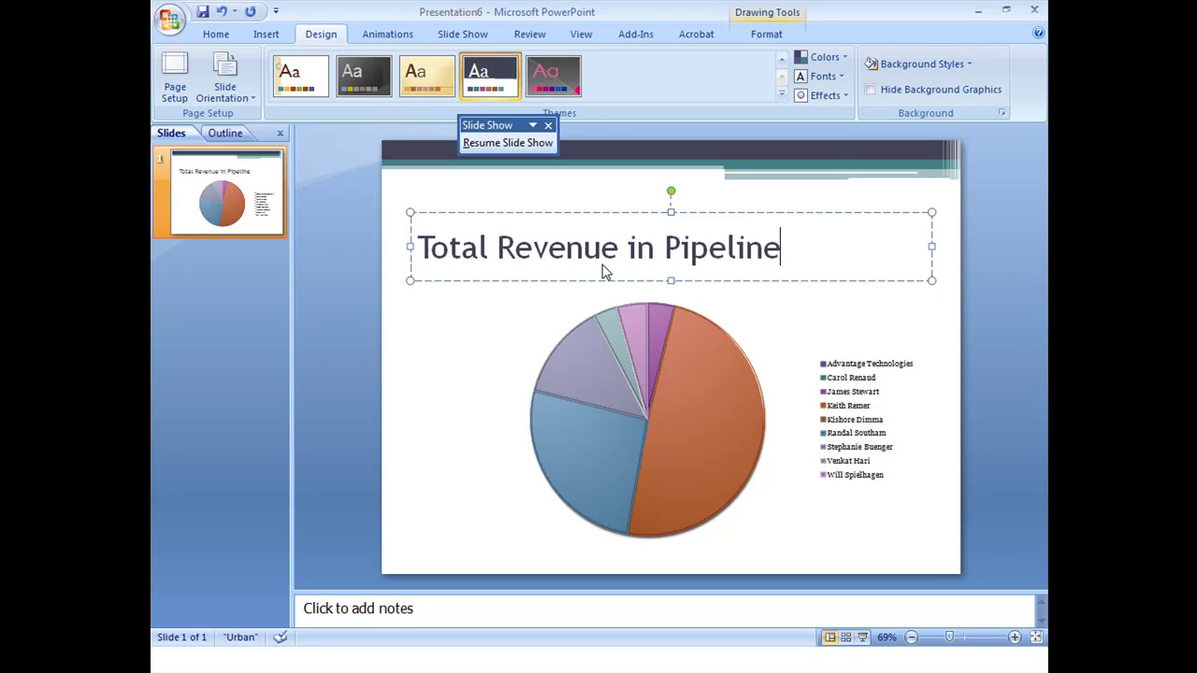
Enlarge the chart legend up and down so the owner names spread out
{"action": "left_click", "coordinate": [835, 384]}
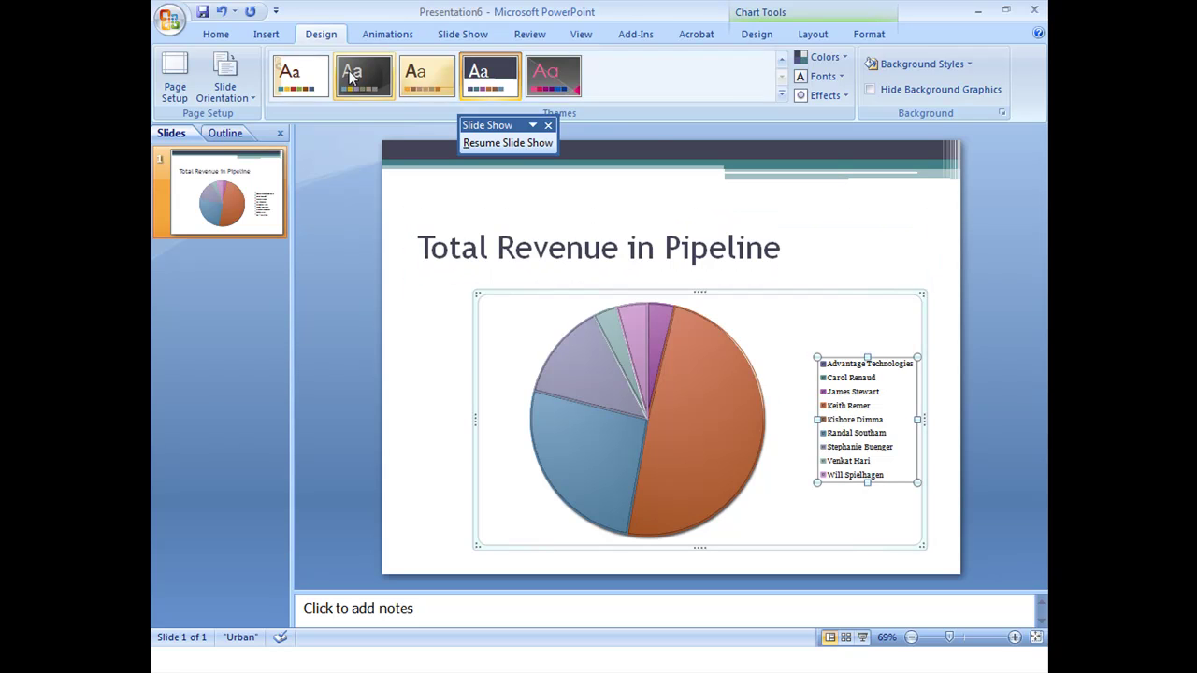
{"action": "left_click_drag", "start_coordinate": [817, 358], "coordinate": [792, 323]}
{"action": "left_click_drag", "start_coordinate": [795, 484], "coordinate": [772, 508]}
{"action": "left_click", "coordinate": [972, 421]}
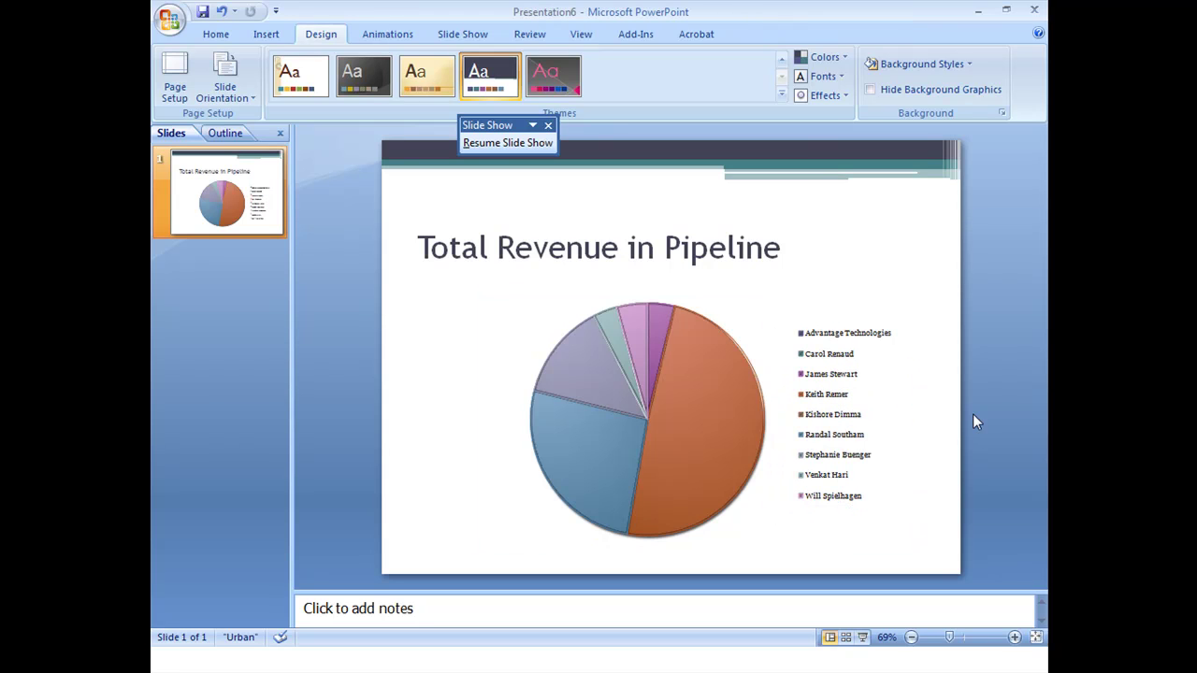
{"action": "left_click", "coordinate": [682, 447]}
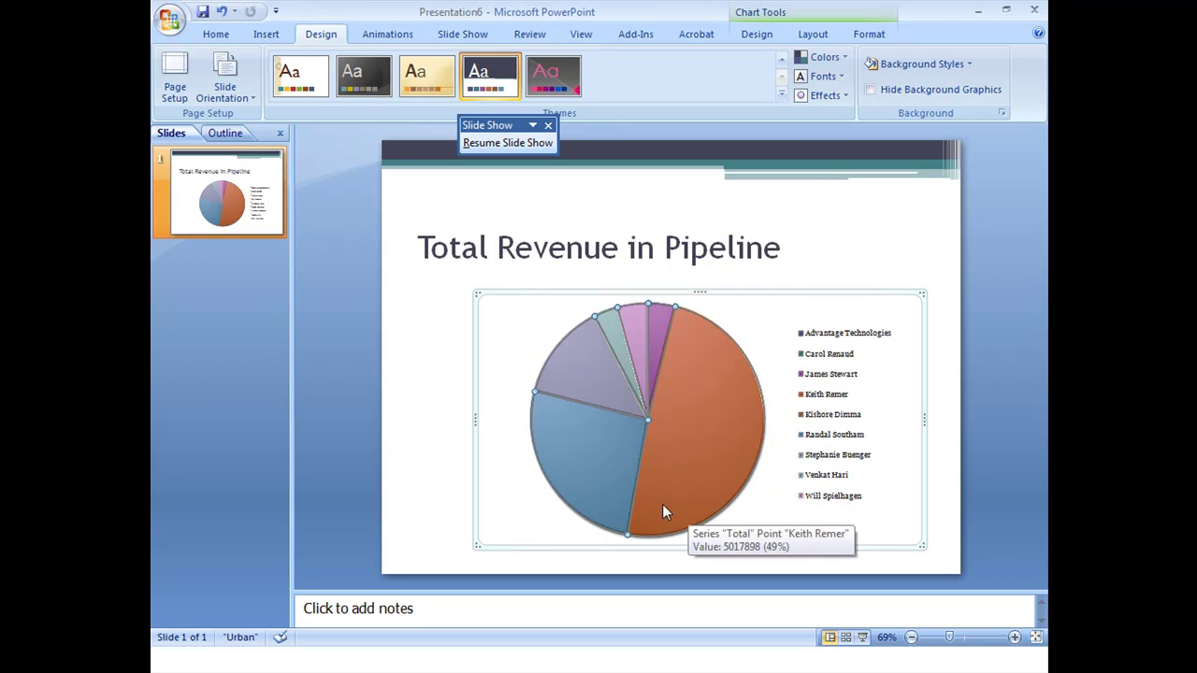
{"action": "left_click", "coordinate": [429, 420]}
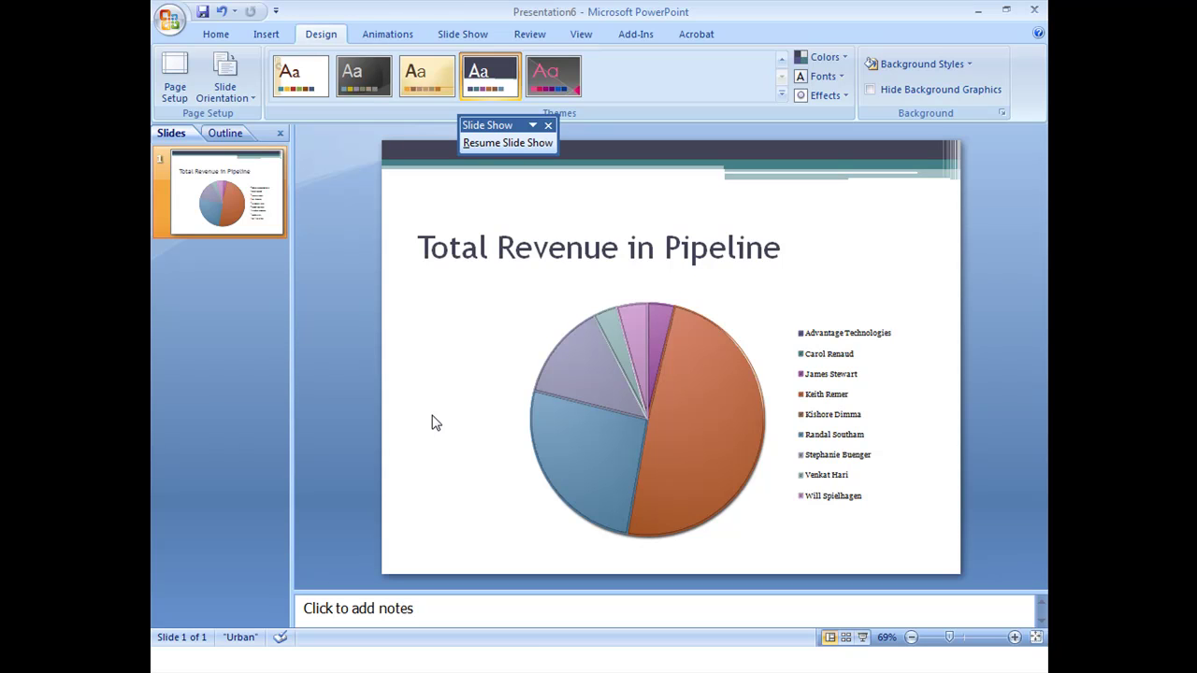
Switch to the CRMOTpivottable deck at its 'Build a CRM Report in Excel' title slide
{"action": "key", "text": "alt+Tab"}
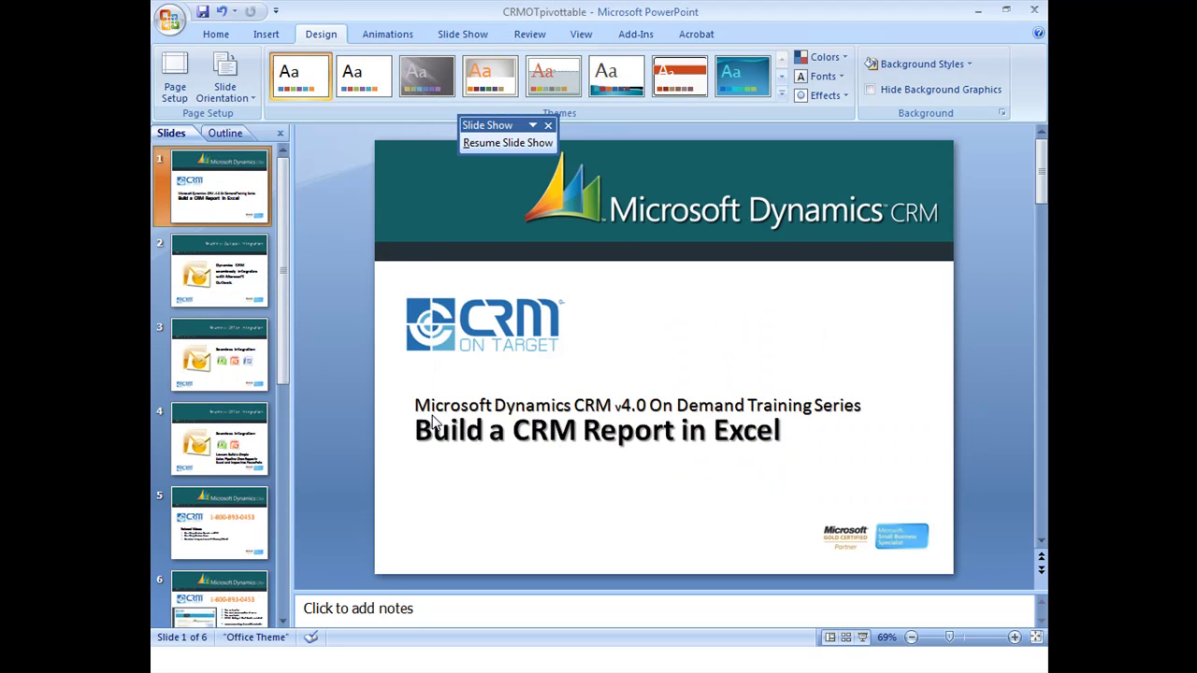
{"action": "key", "text": "alt+Tab"}
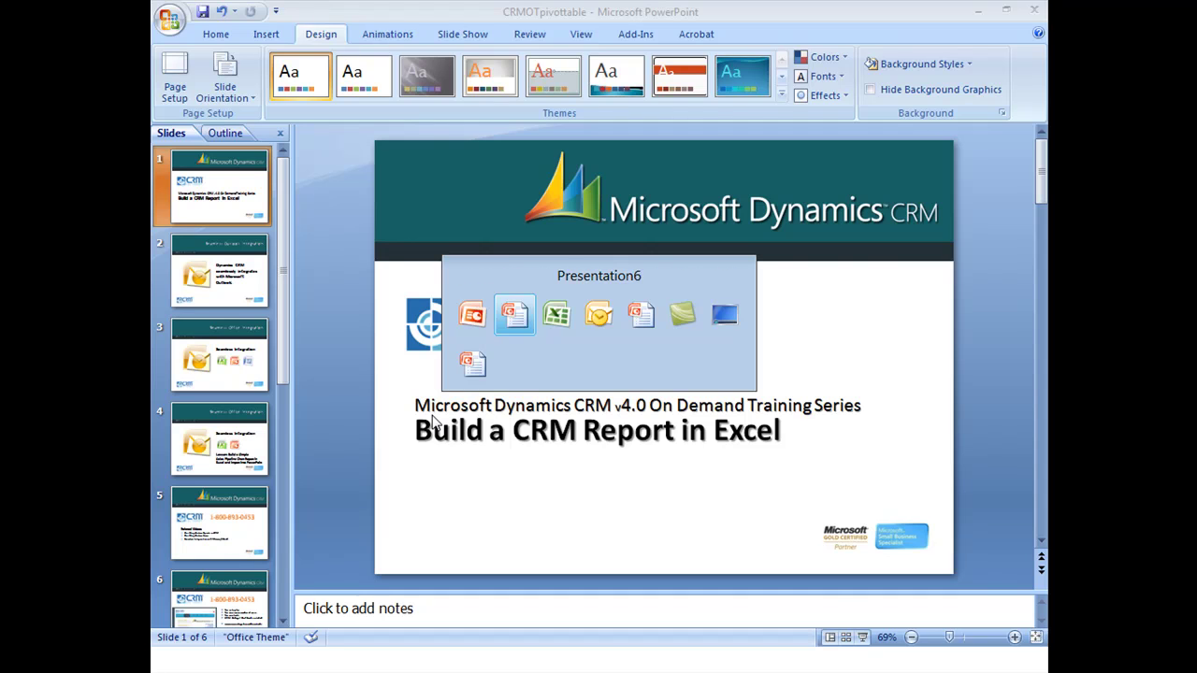